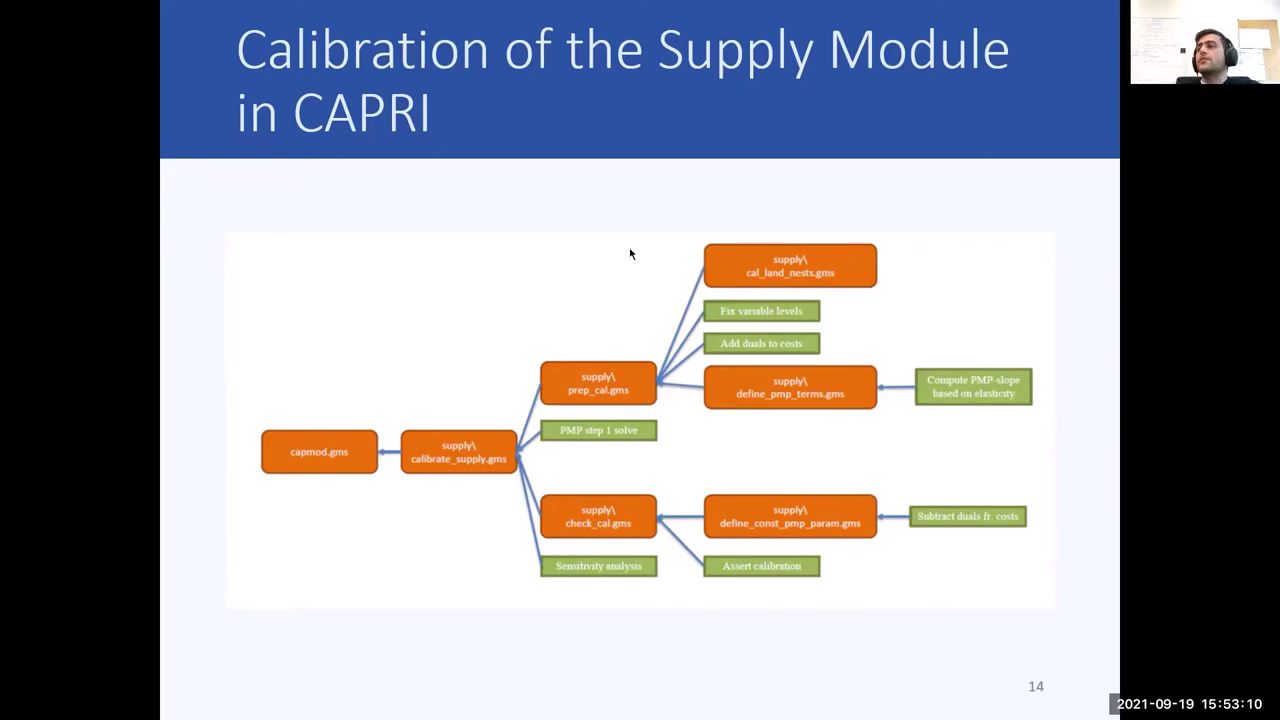
pyautogui.click(492, 231)
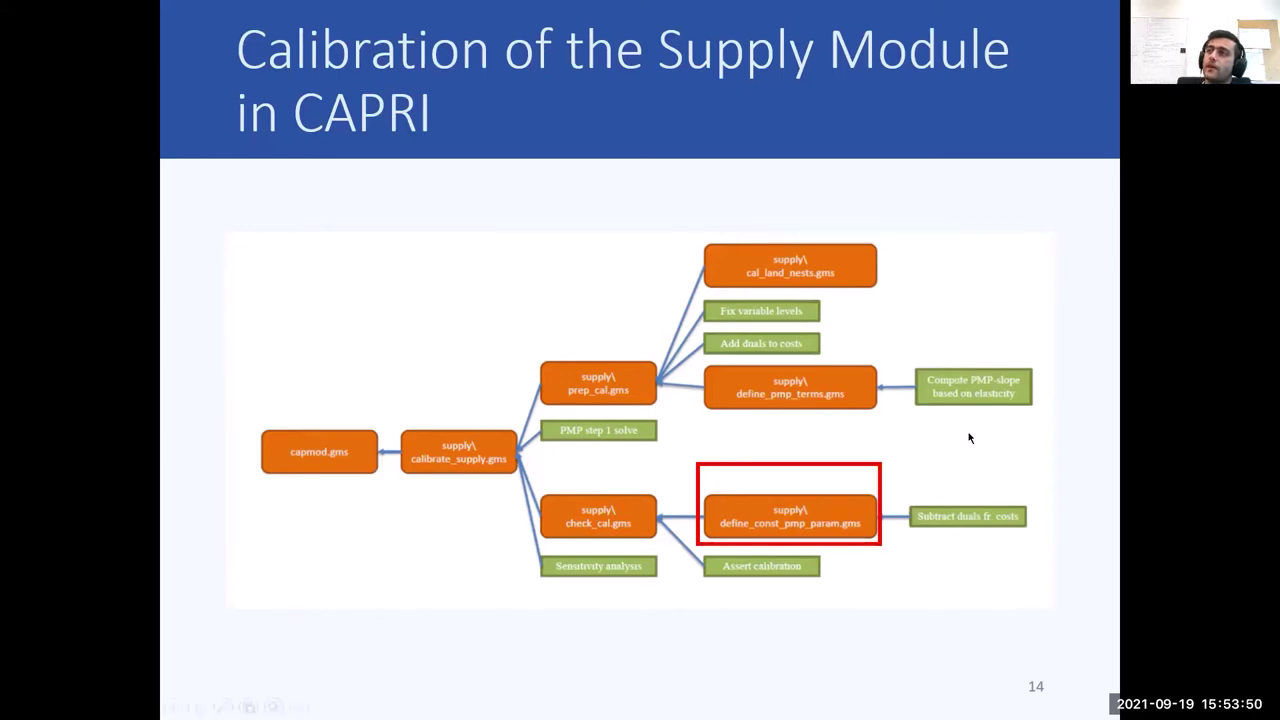
pyautogui.click(811, 417)
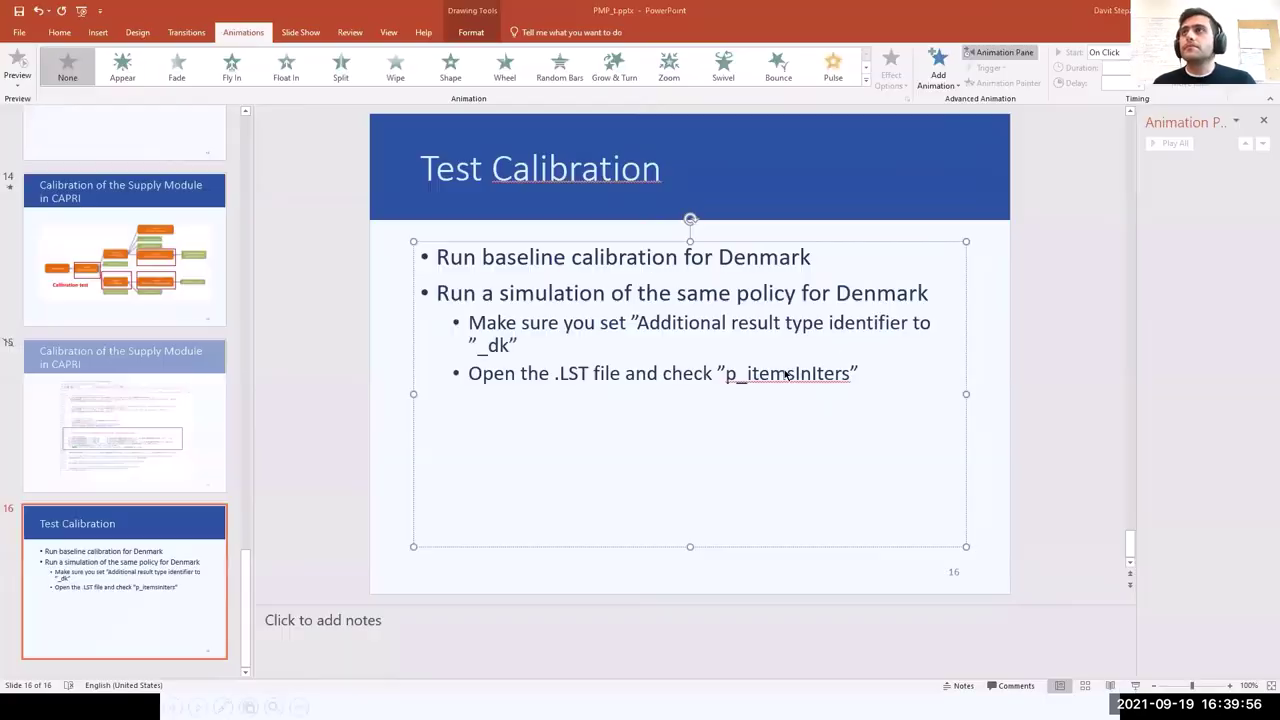
# - Leave the slide show, switch to CAPRI, and choose the Generate baseline workstep with the Baseline calibration supply models task
pyautogui.press('Escape')
pyautogui.click(548, 706)
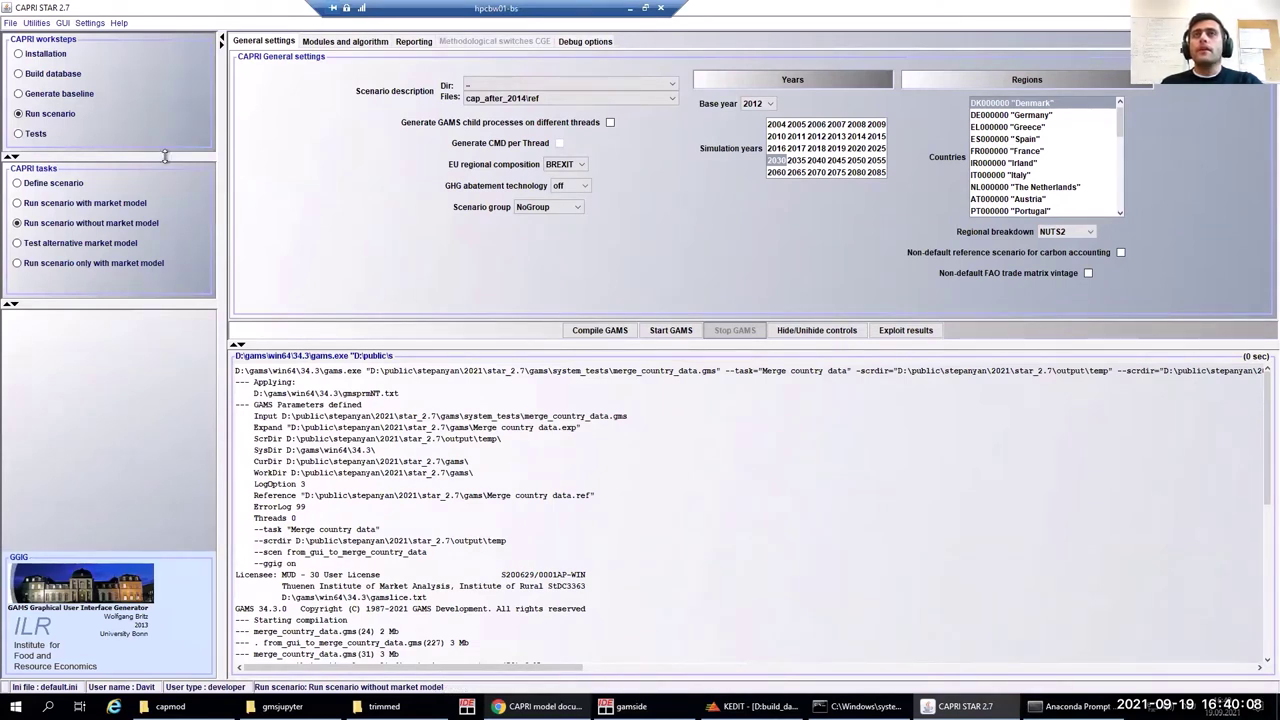
pyautogui.click(60, 96)
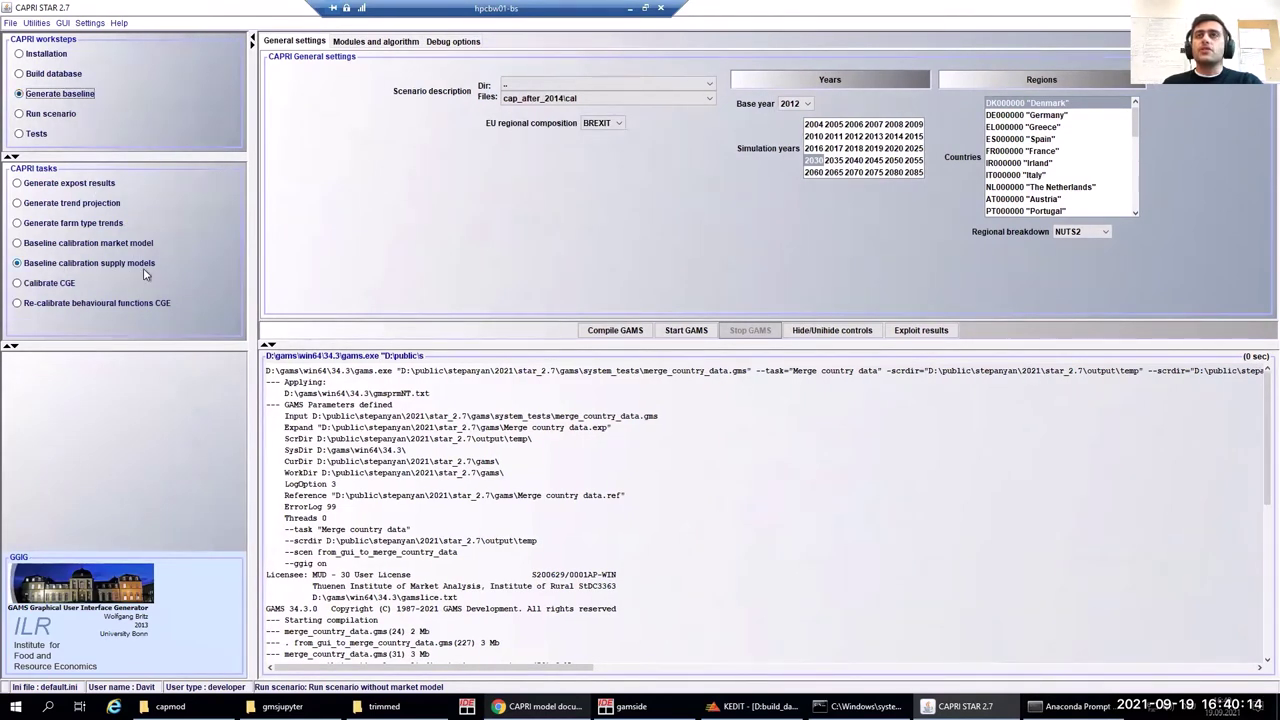
pyautogui.click(19, 263)
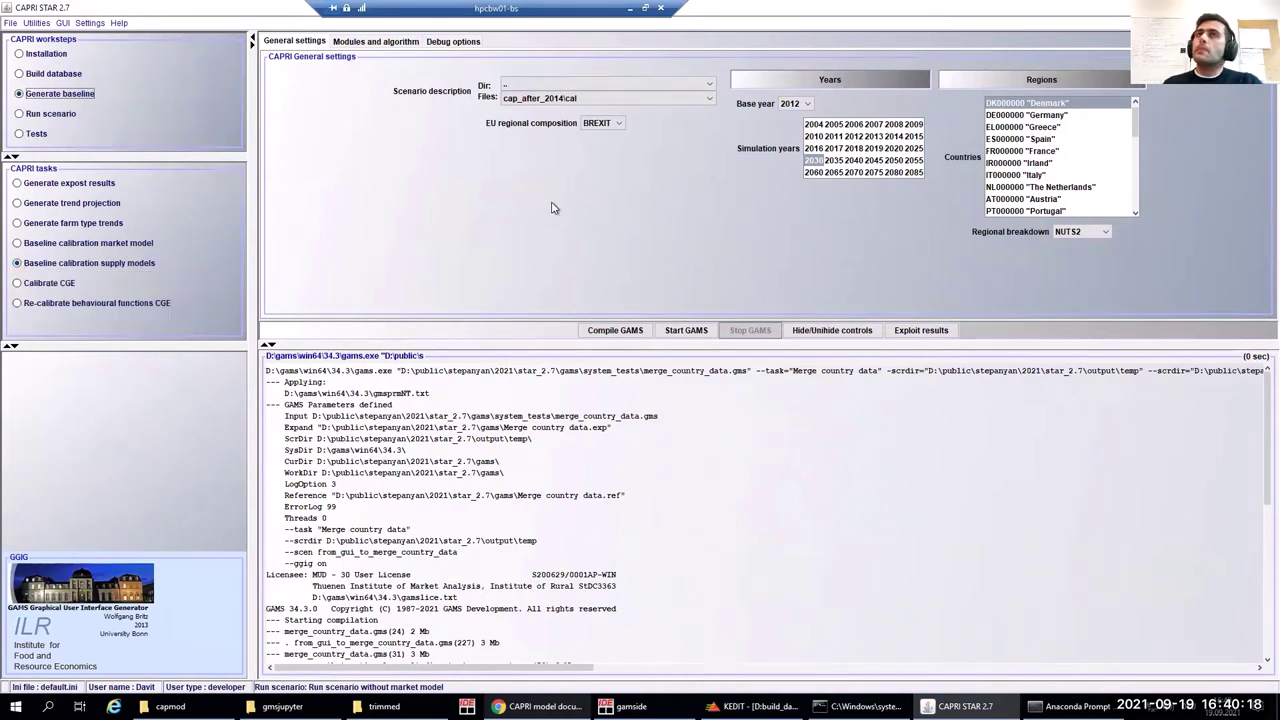
# - Set the scenario directory to cap_after_2014 with the file cal, and start the GAMS baseline calibration for Denmark
pyautogui.click(591, 87)
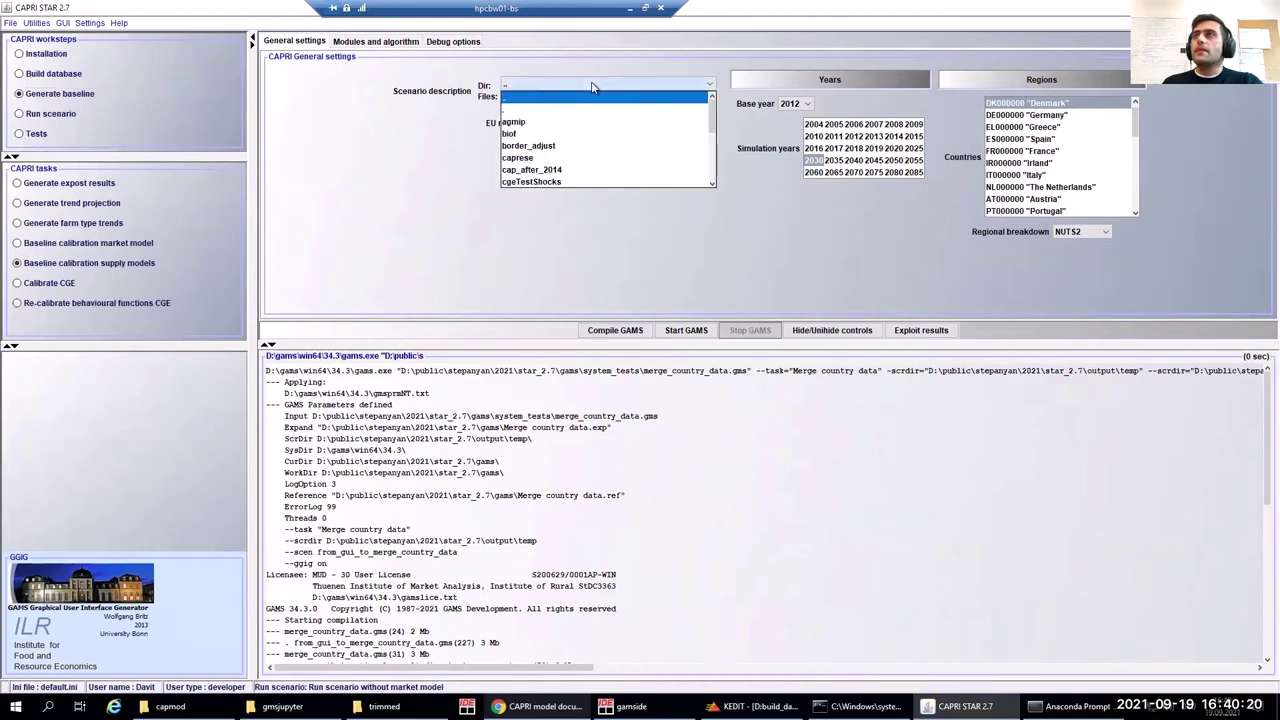
pyautogui.click(580, 173)
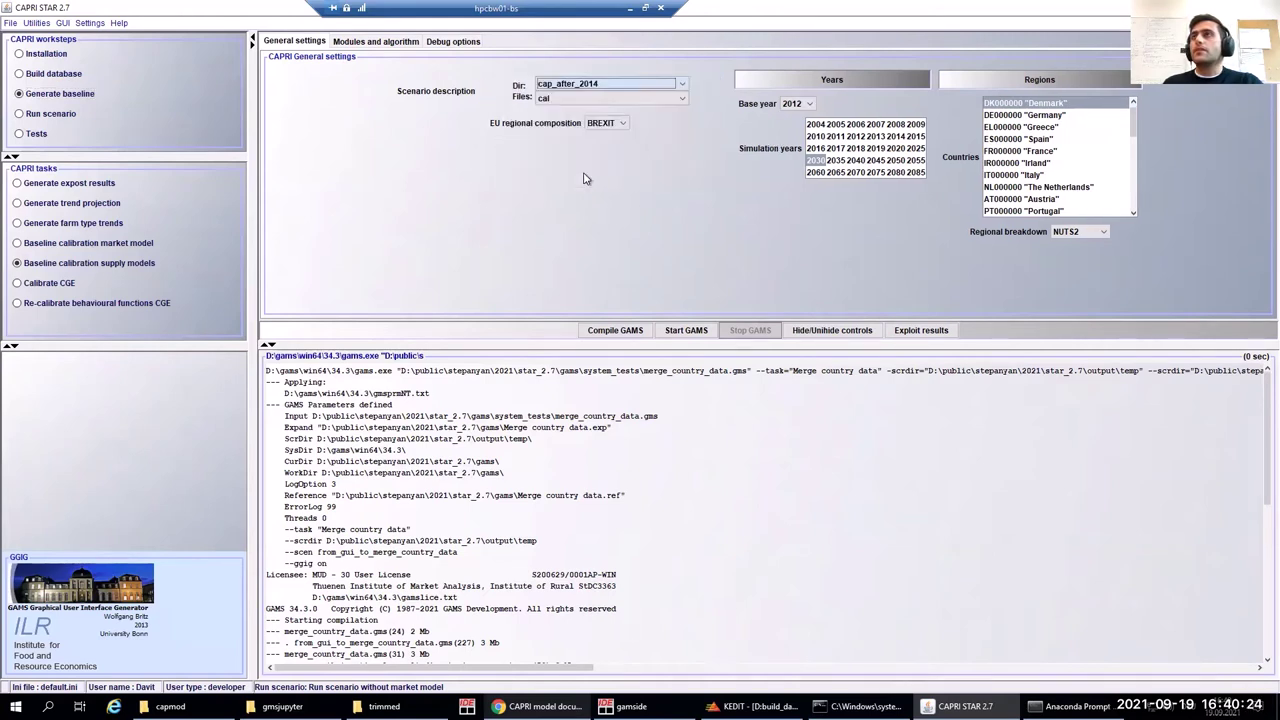
pyautogui.click(581, 99)
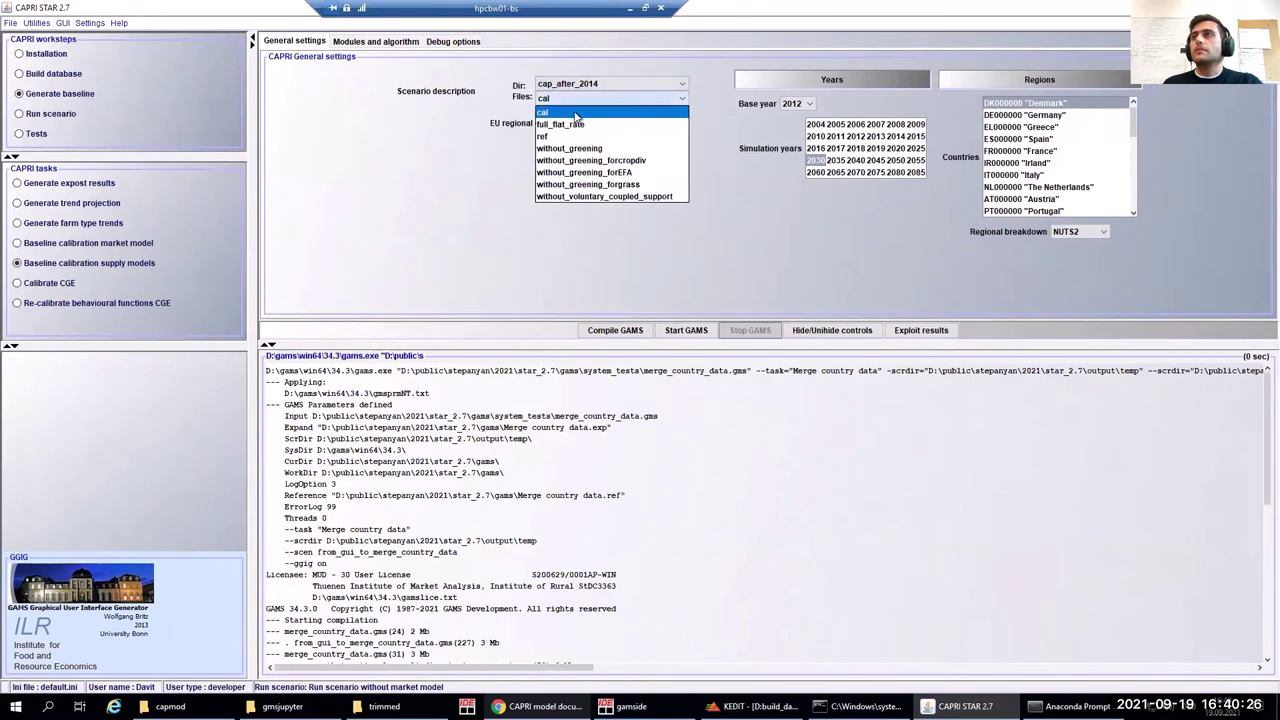
pyautogui.click(575, 114)
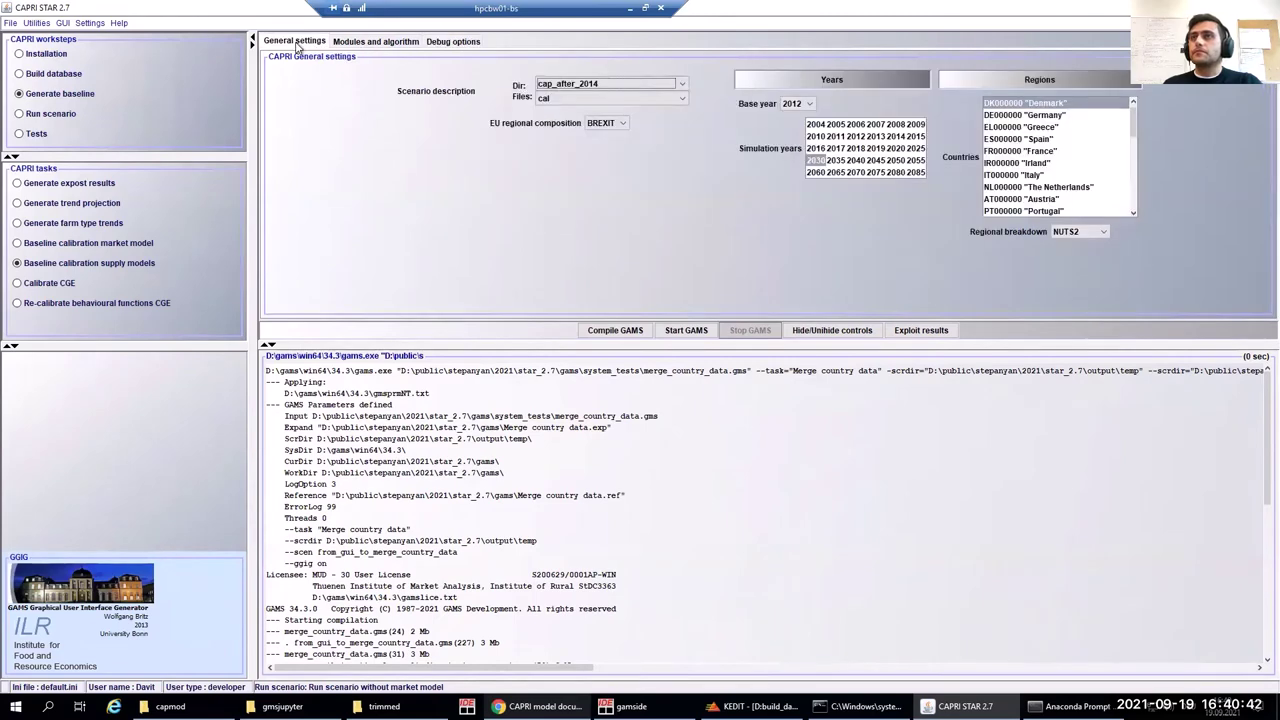
pyautogui.click(686, 332)
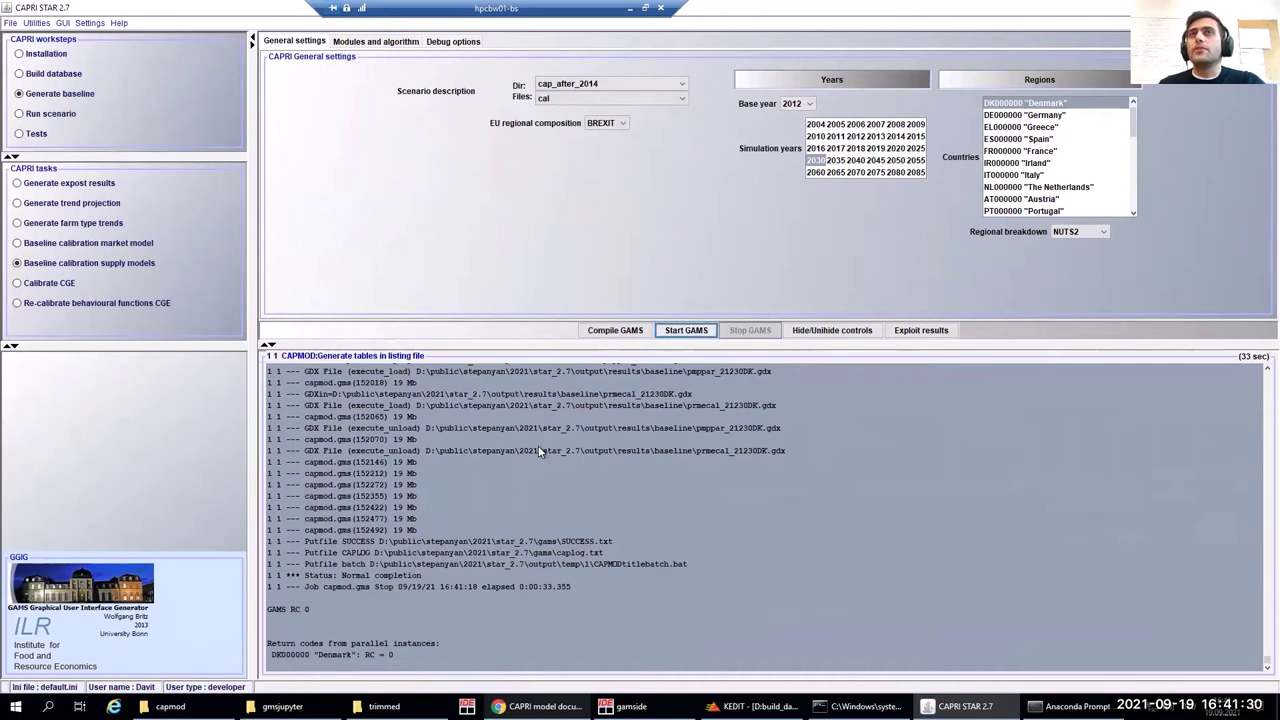
# - Change to the Run scenario workstep and choose the ref scenario file from the cap_after_2014 directory
pyautogui.click(60, 118)
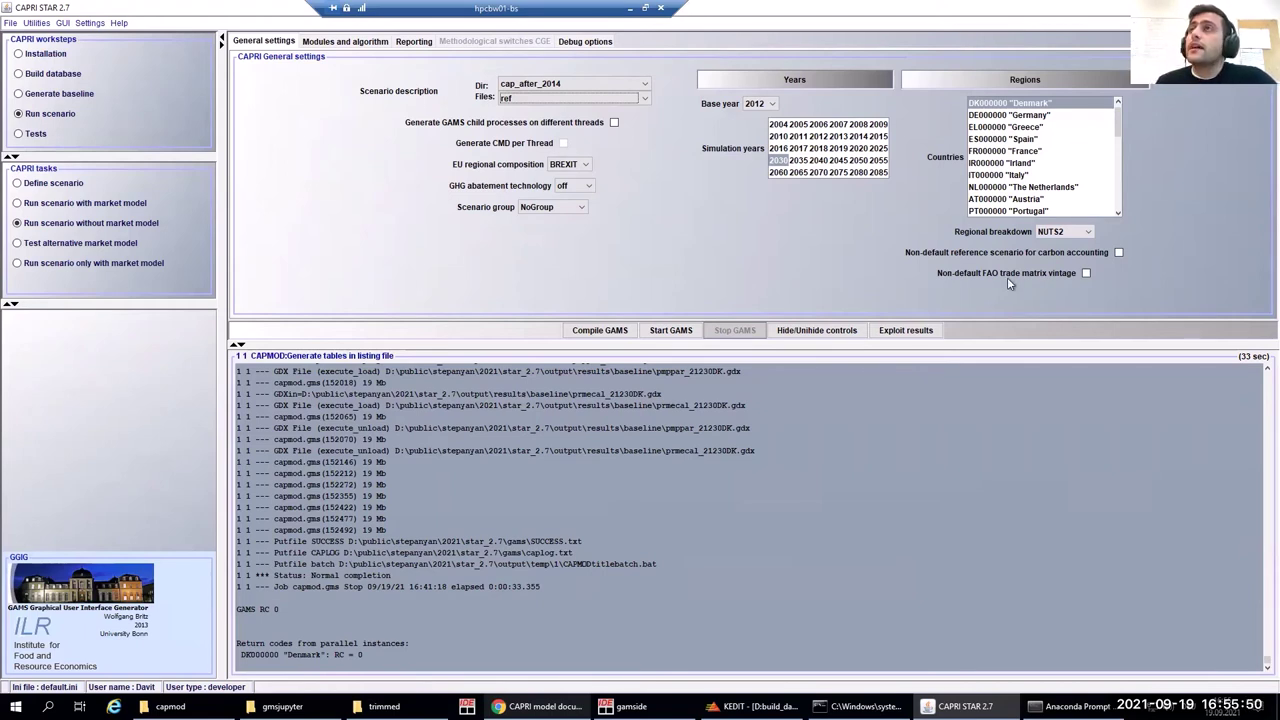
pyautogui.click(627, 88)
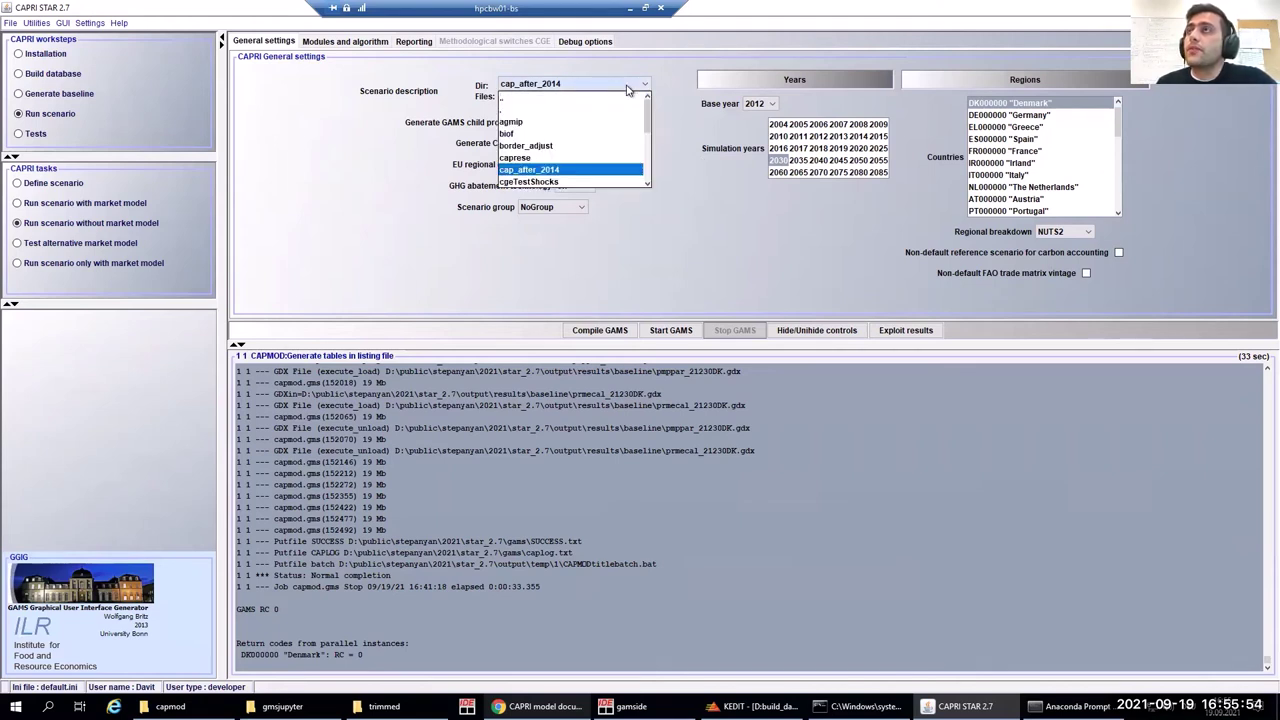
pyautogui.click(627, 88)
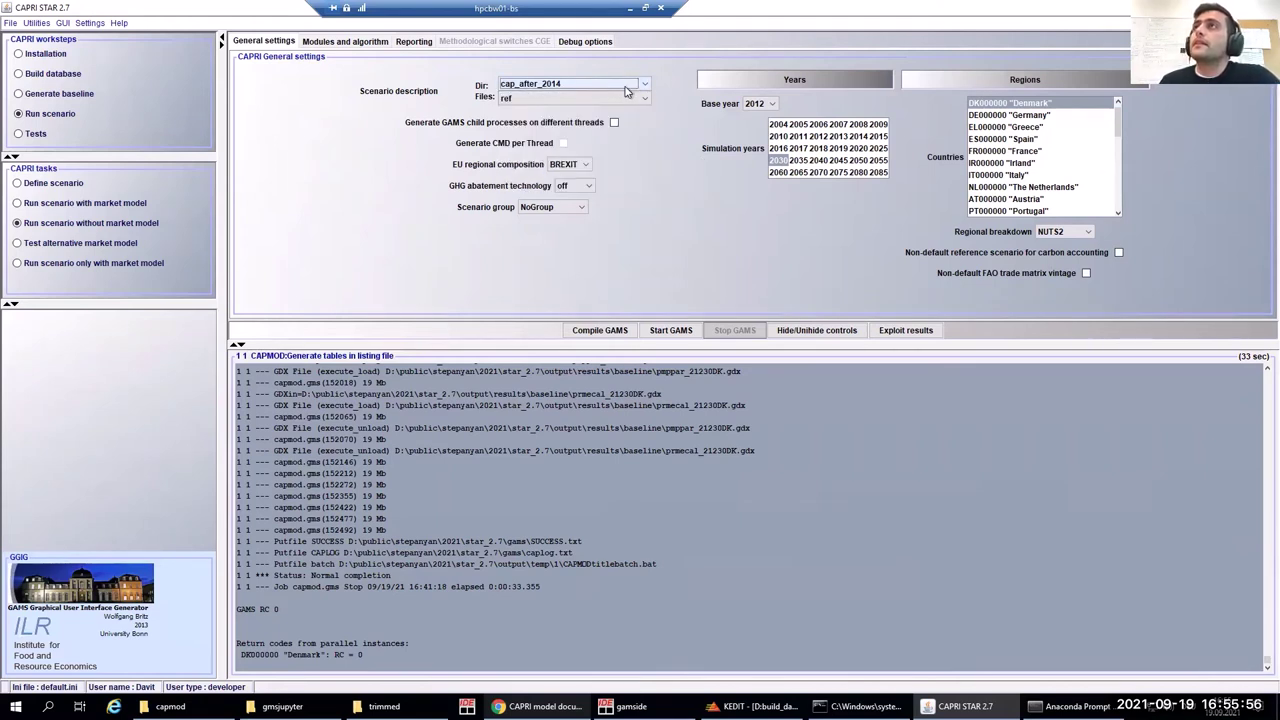
pyautogui.click(625, 97)
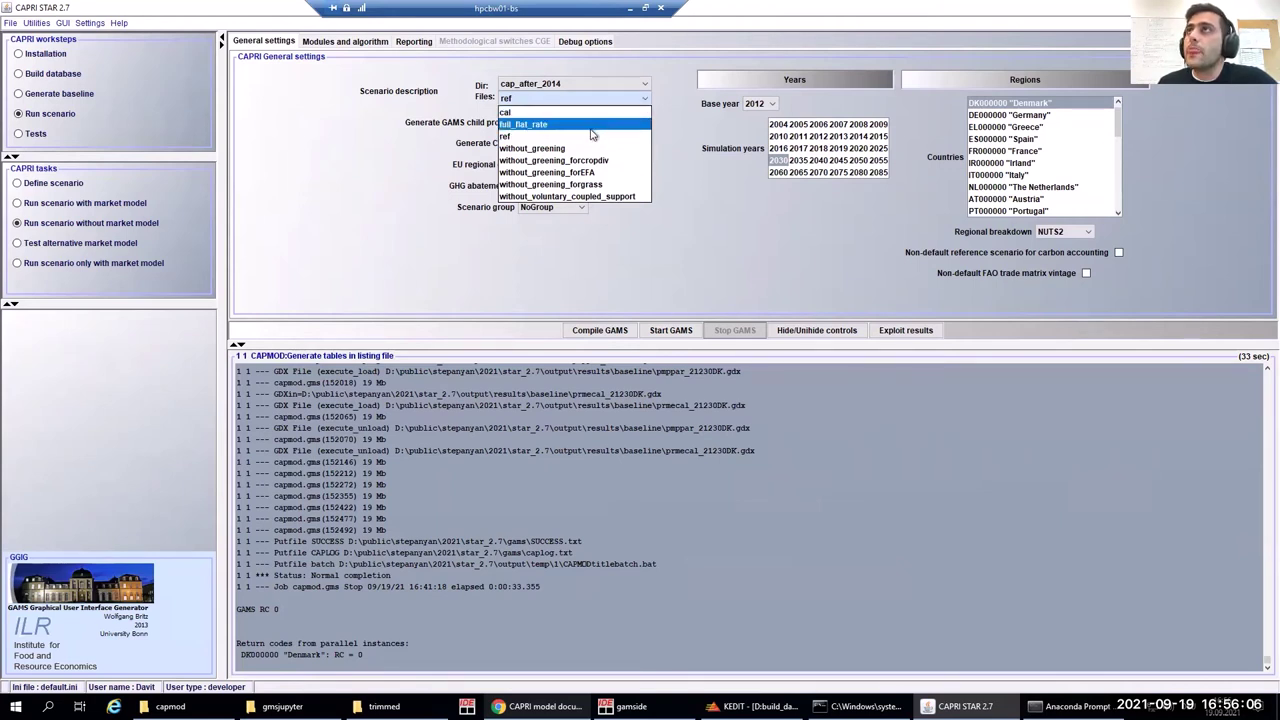
pyautogui.click(590, 135)
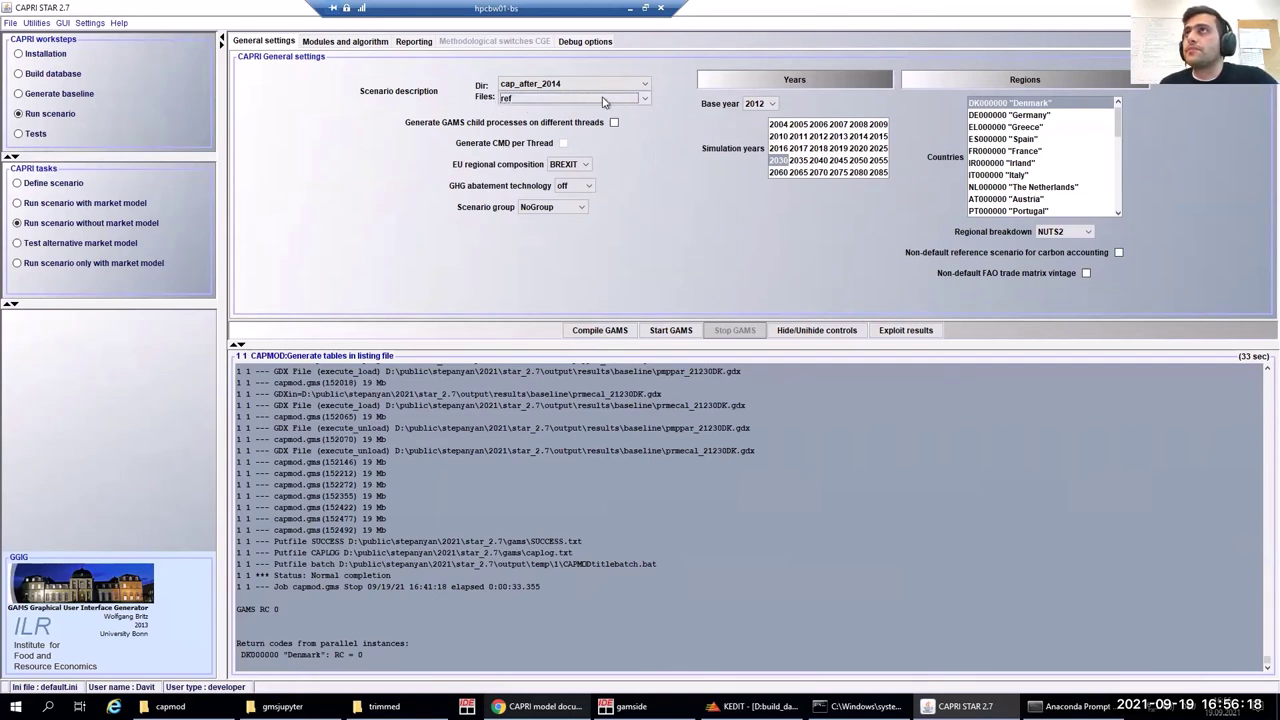
# - Check the additional result type identifier _DK in the debug options, then start the GAMS simulation without market model
pyautogui.click(590, 44)
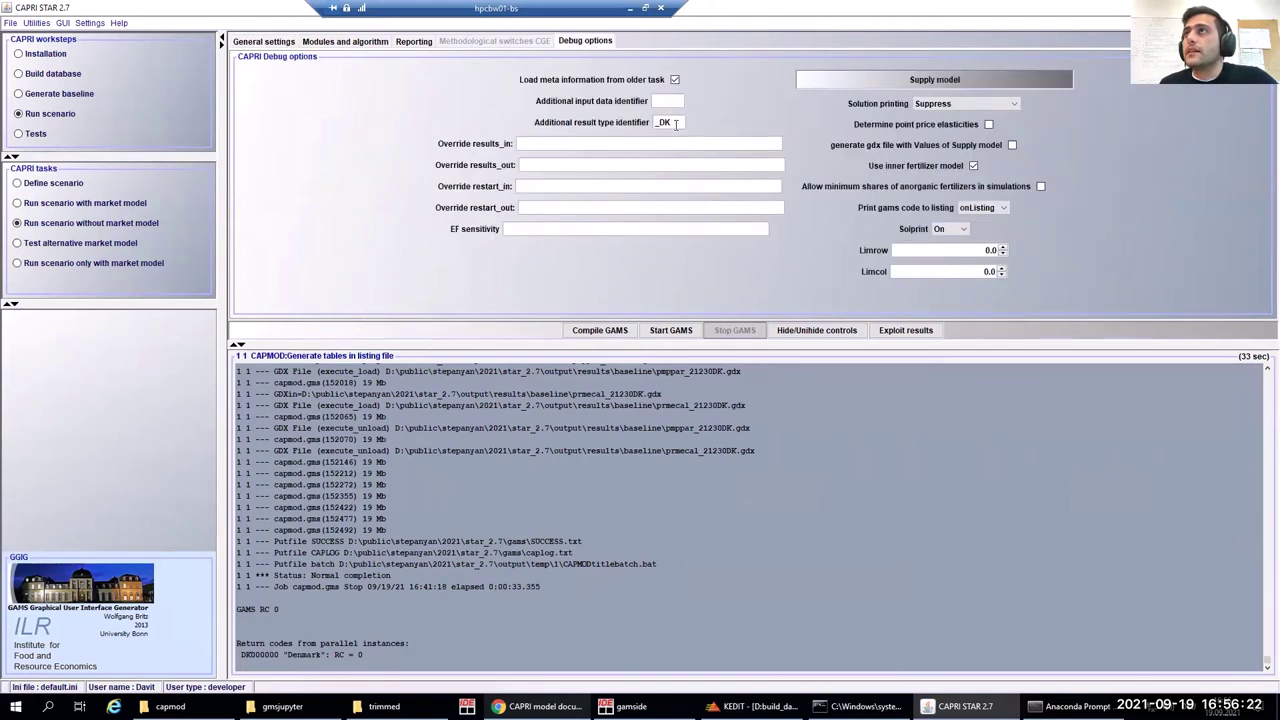
pyautogui.moveTo(676, 123); pyautogui.dragTo(581, 128)
pyautogui.click(270, 44)
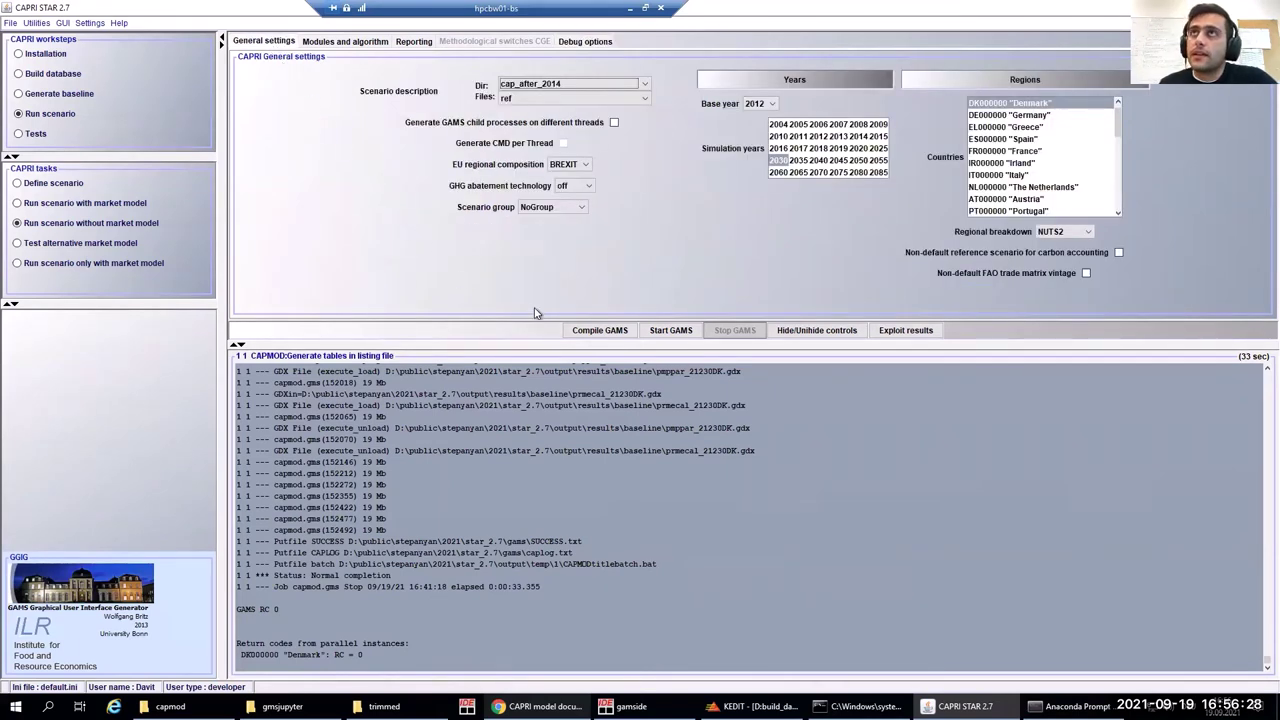
pyautogui.click(671, 331)
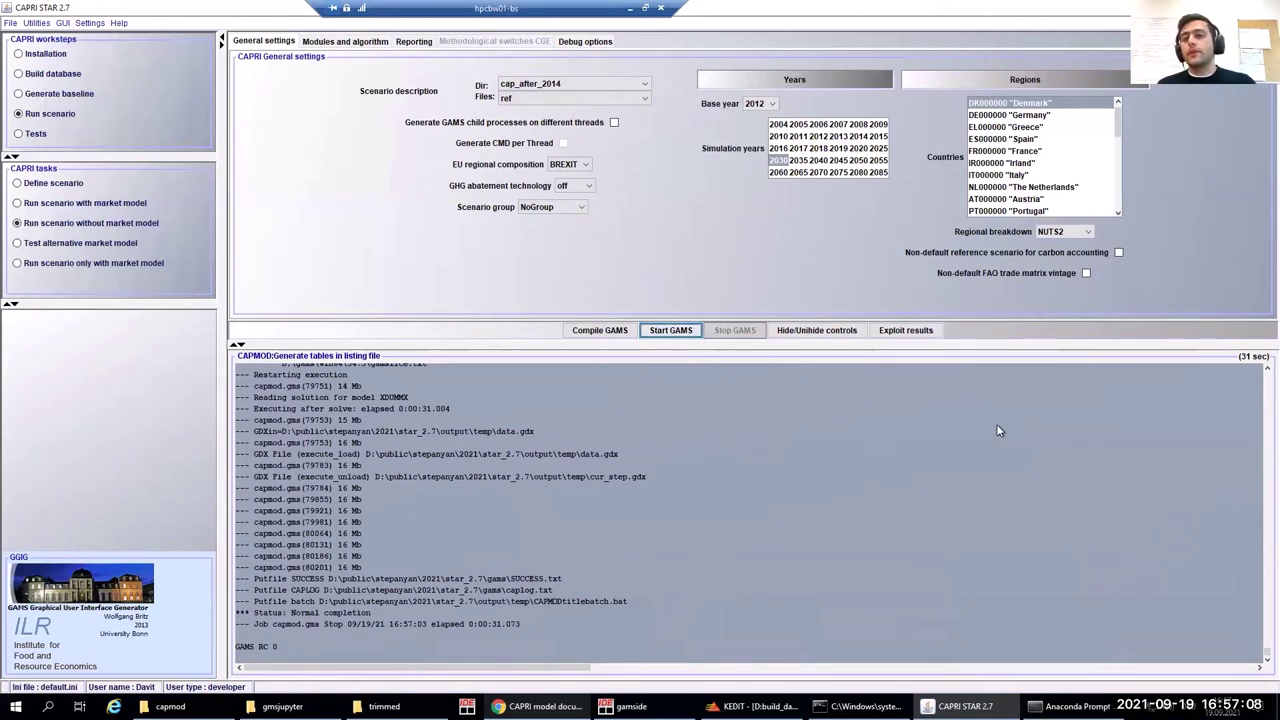
pyautogui.rightClick(892, 441)
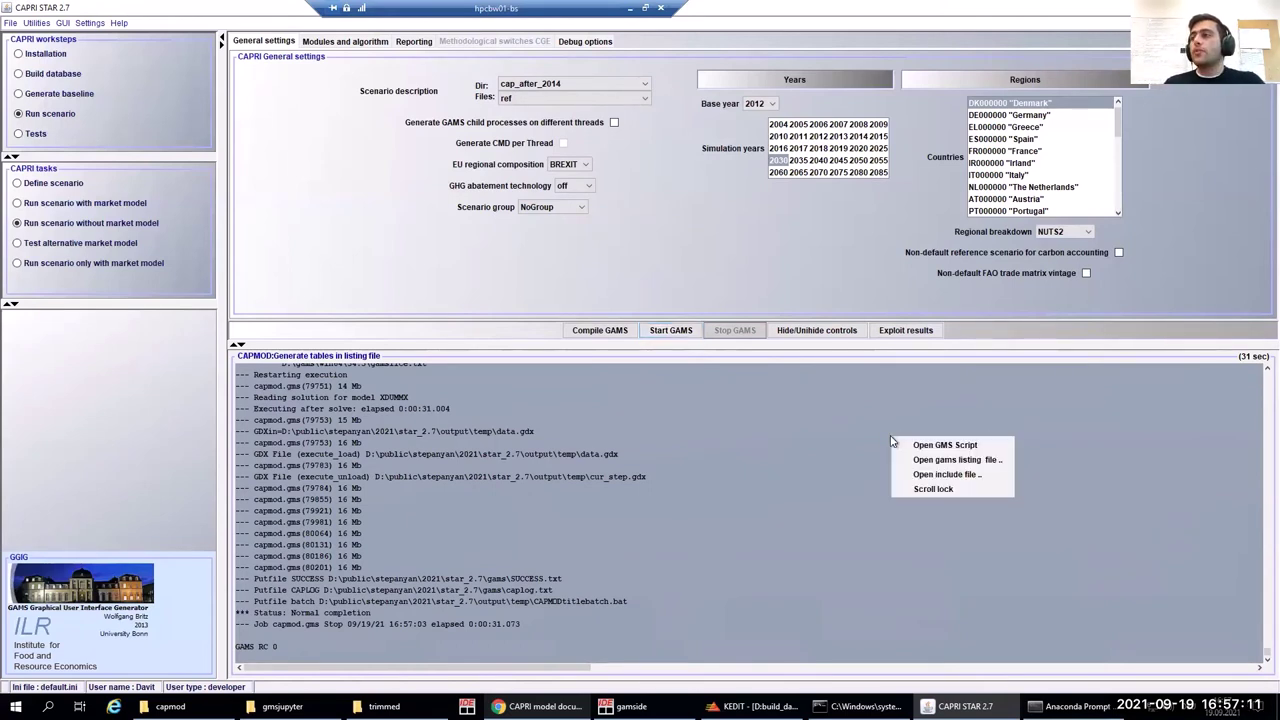
pyautogui.rightClick(756, 426)
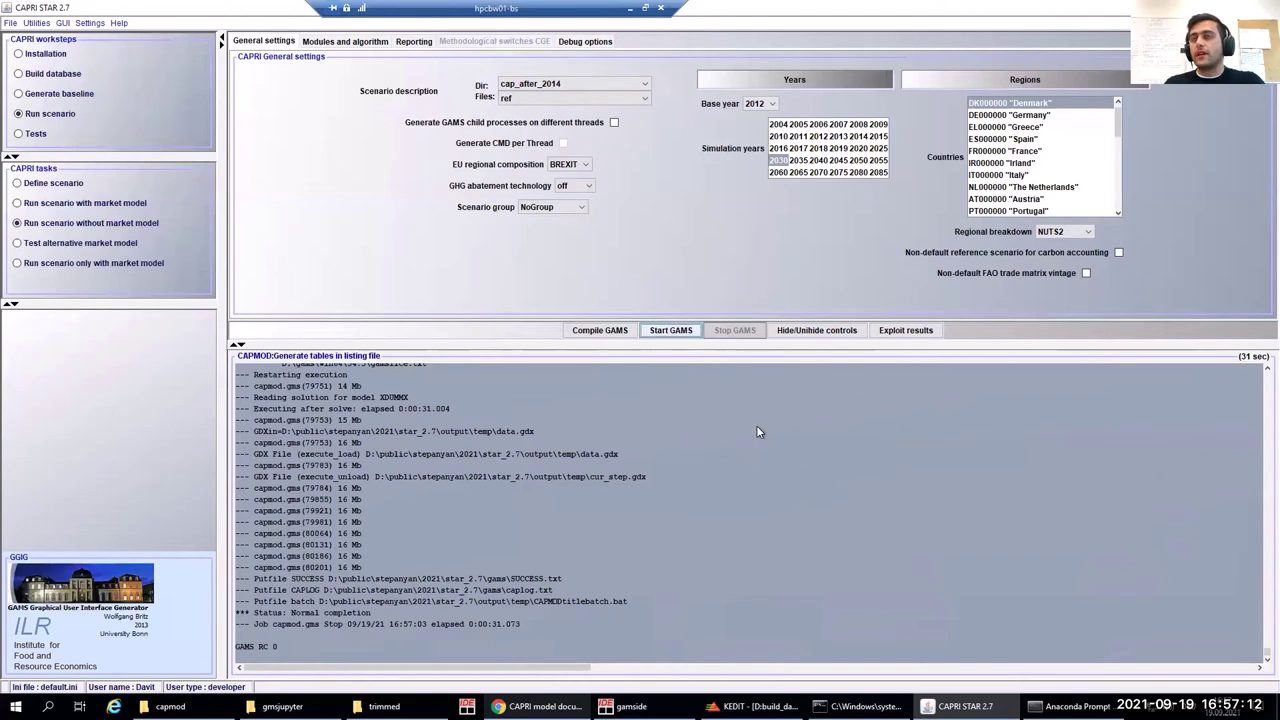
pyautogui.rightClick(696, 438)
pyautogui.rightClick(696, 438)
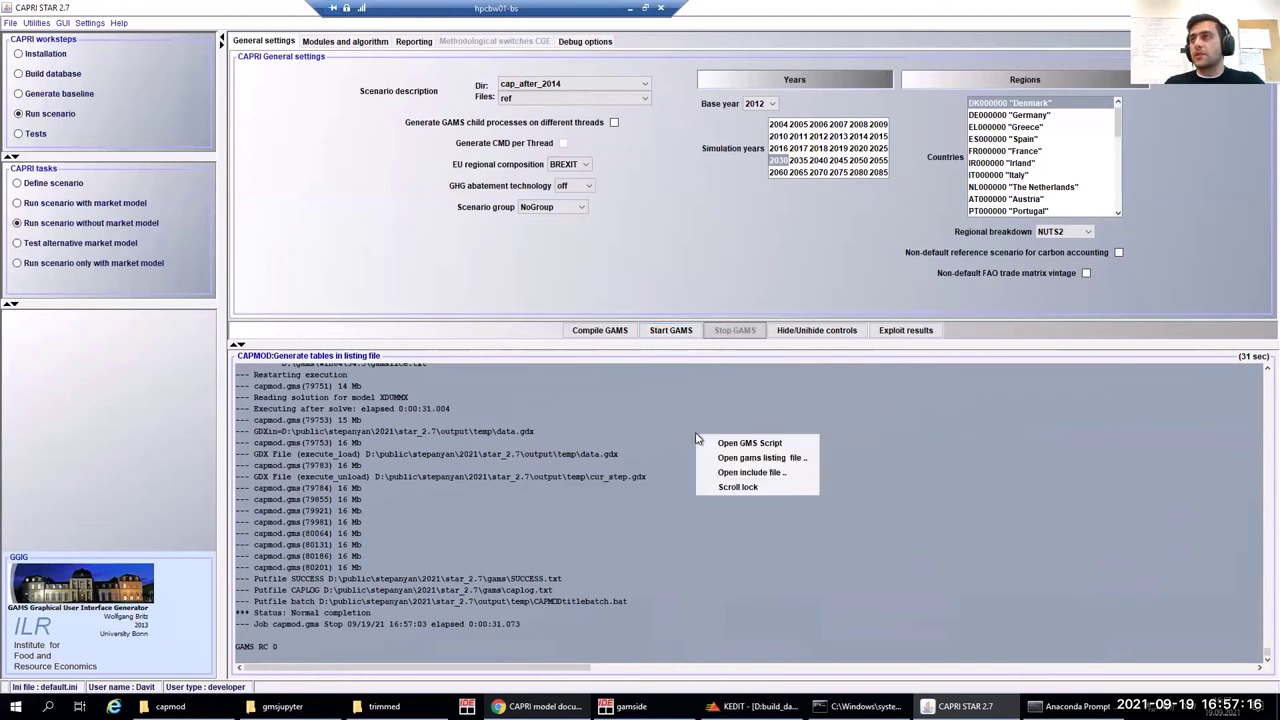
pyautogui.click(835, 465)
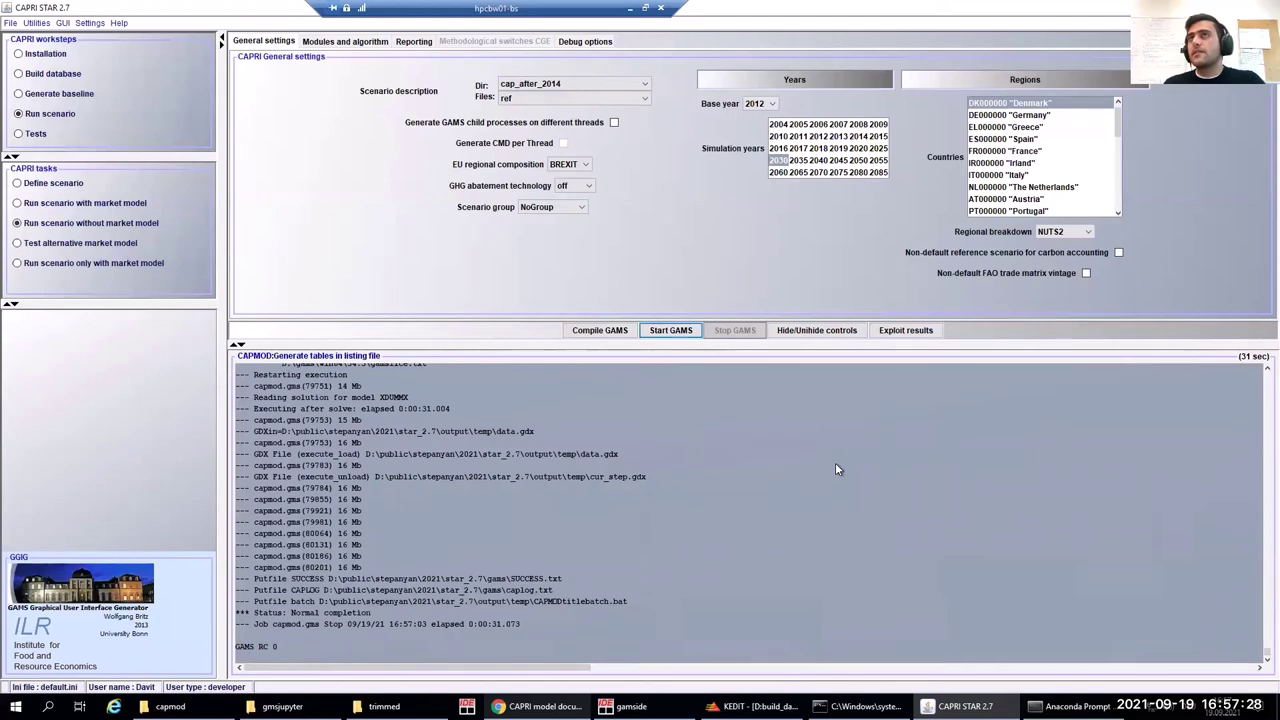
# - Inspect the path to the KEDIT editor among the other options of the CAPRI settings and close the dialog
pyautogui.click(93, 25)
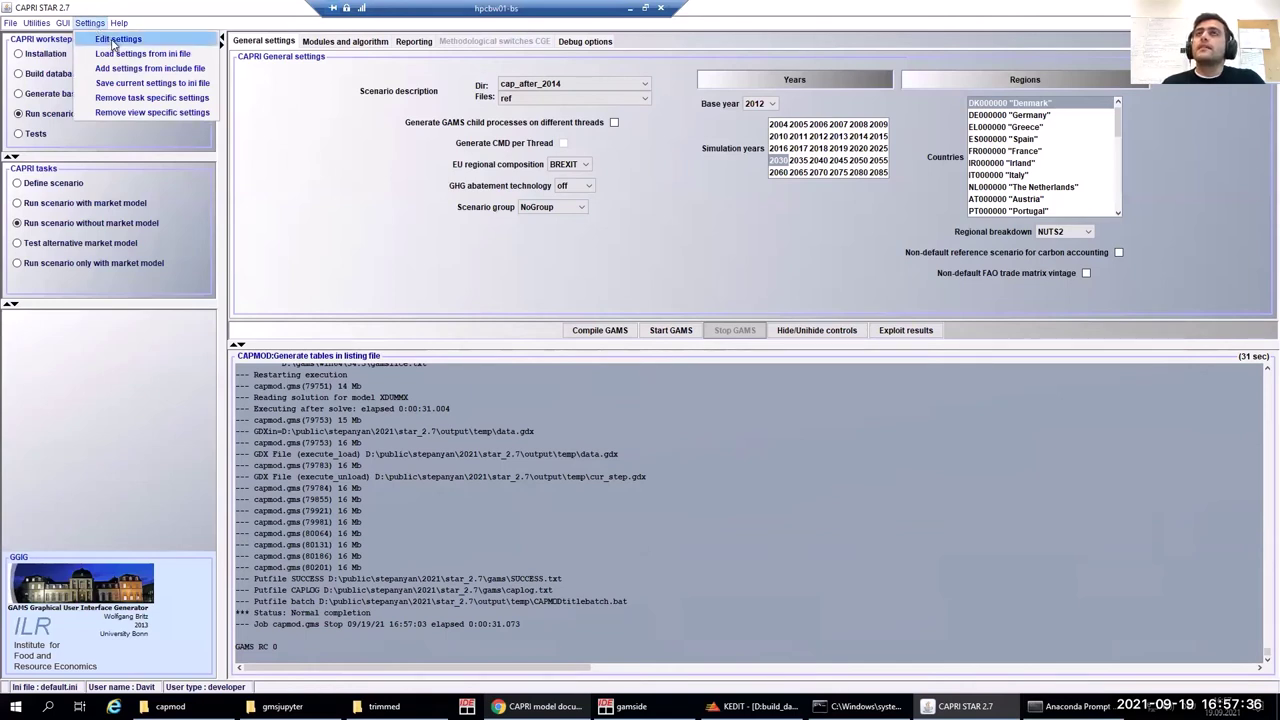
pyautogui.click(116, 40)
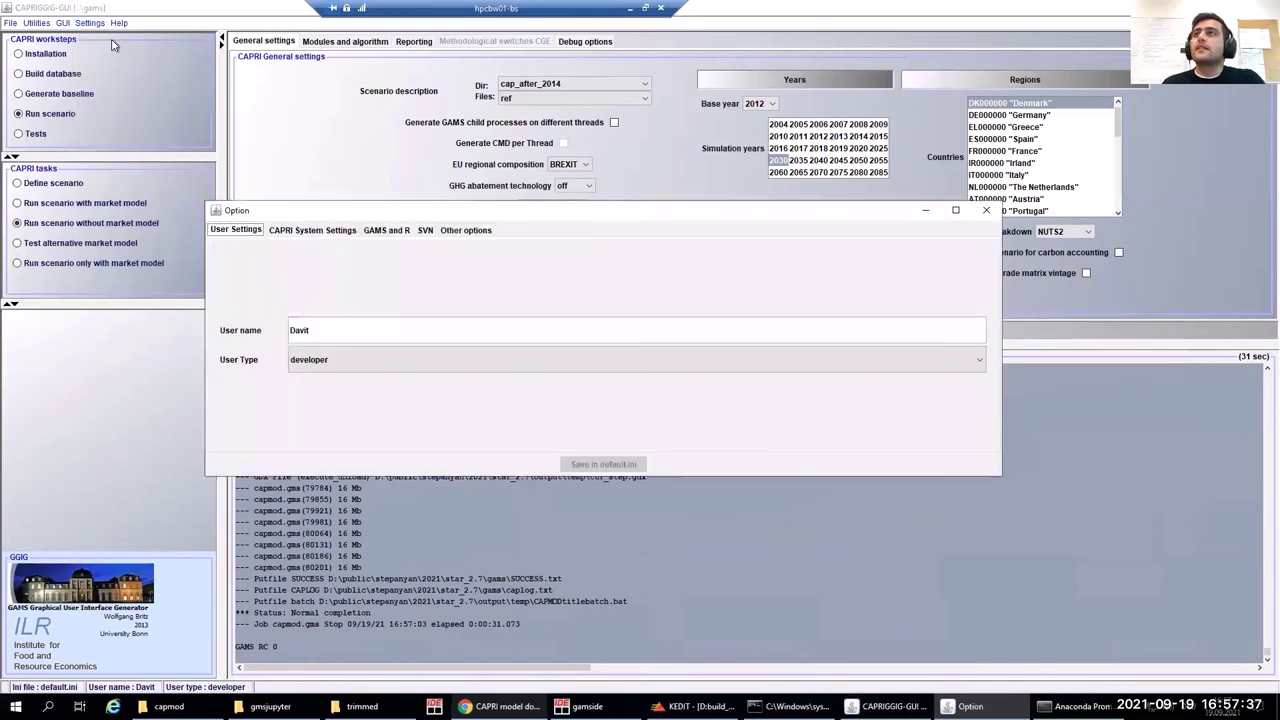
pyautogui.click(466, 231)
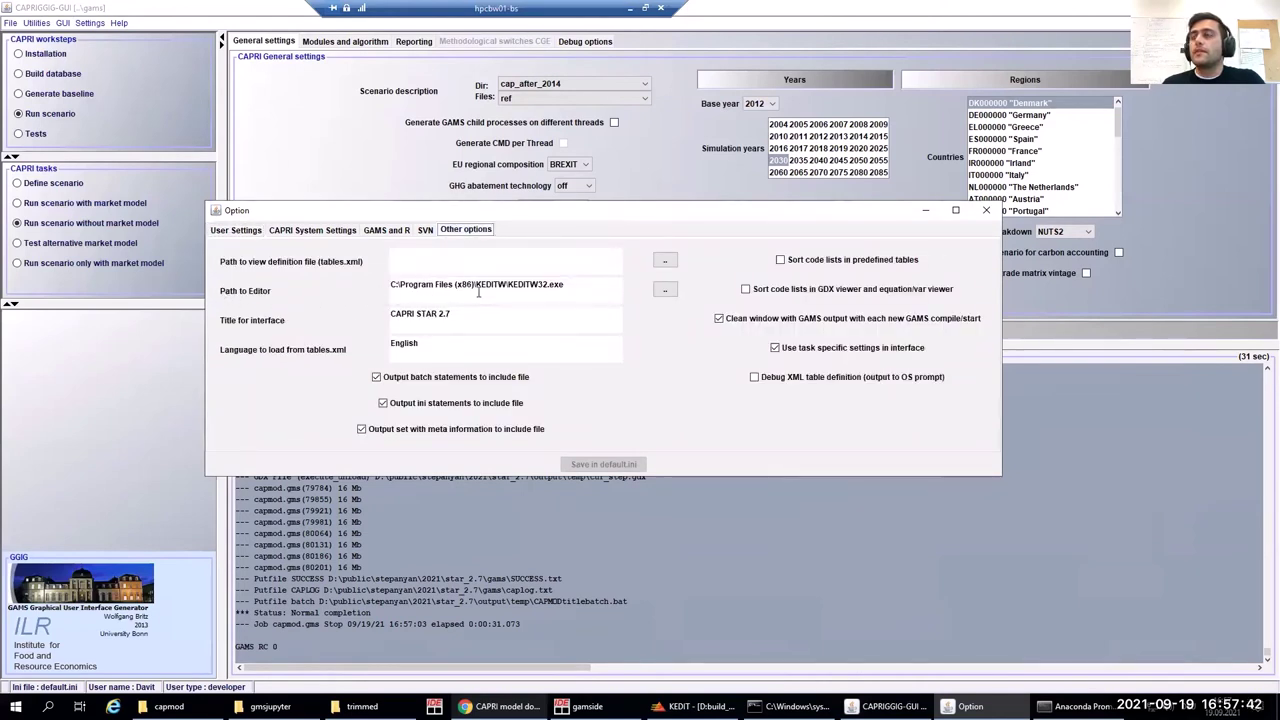
pyautogui.moveTo(568, 285); pyautogui.dragTo(509, 285)
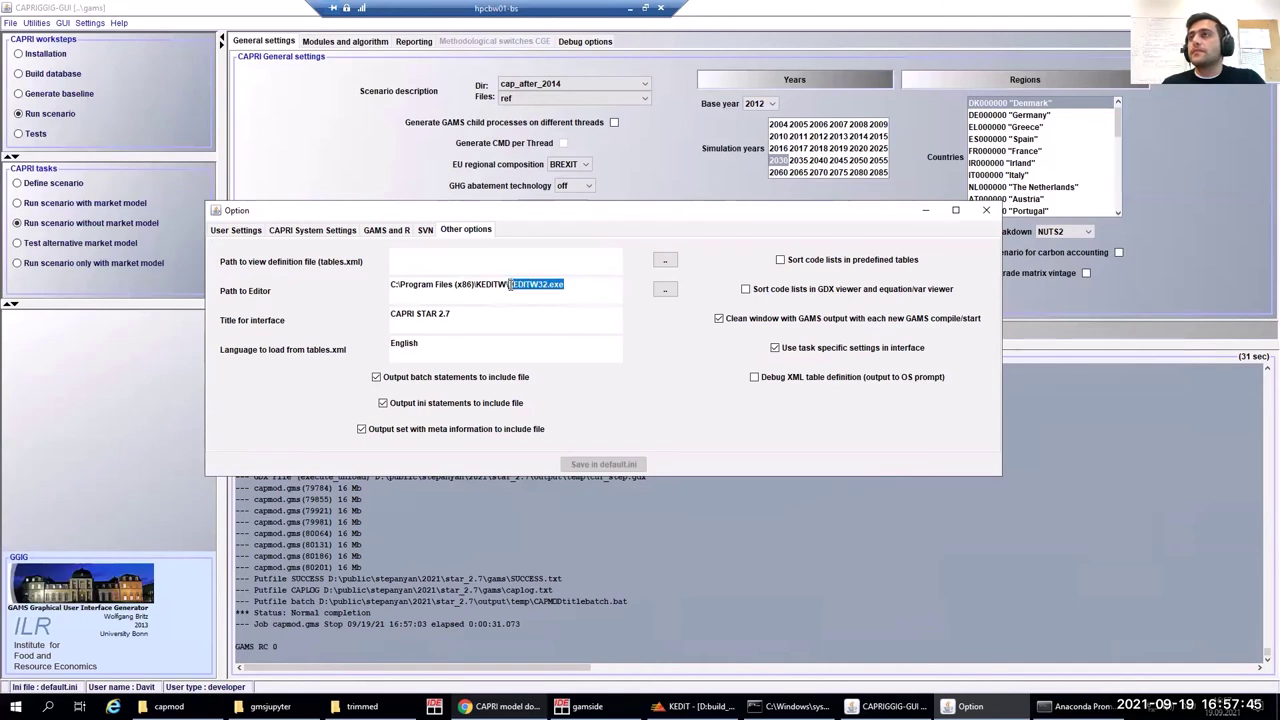
pyautogui.click(567, 287)
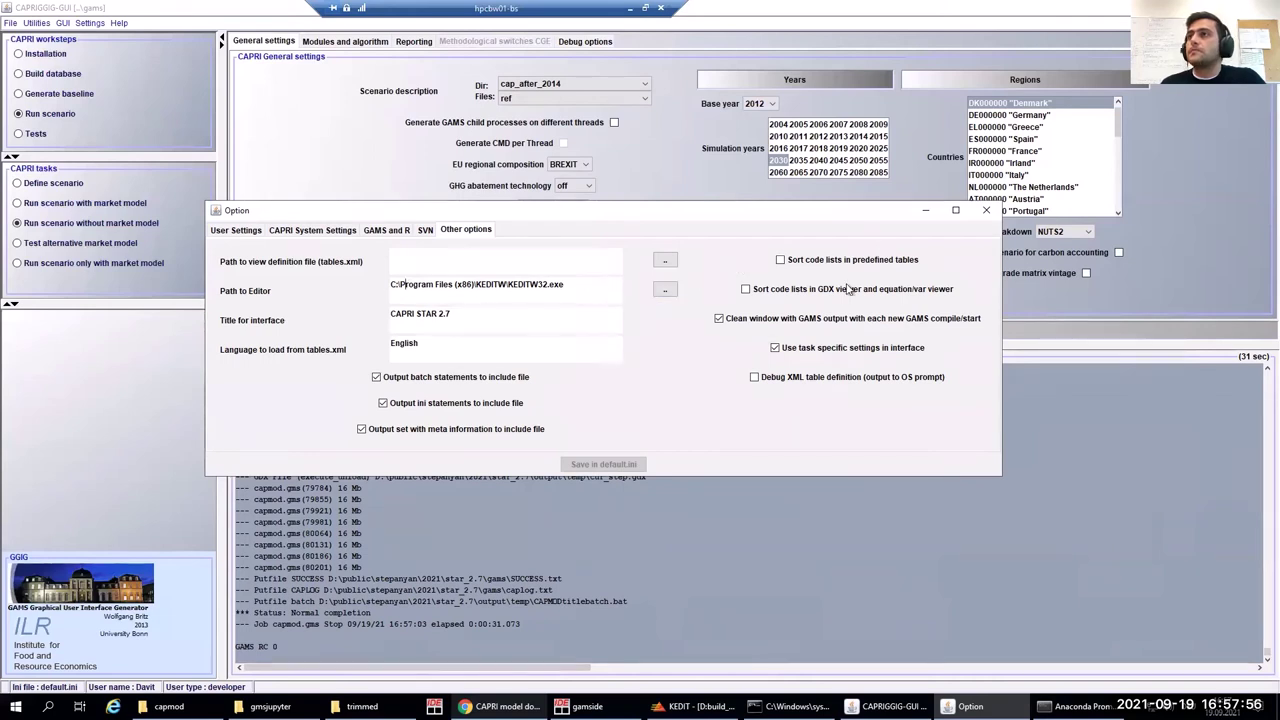
pyautogui.click(985, 212)
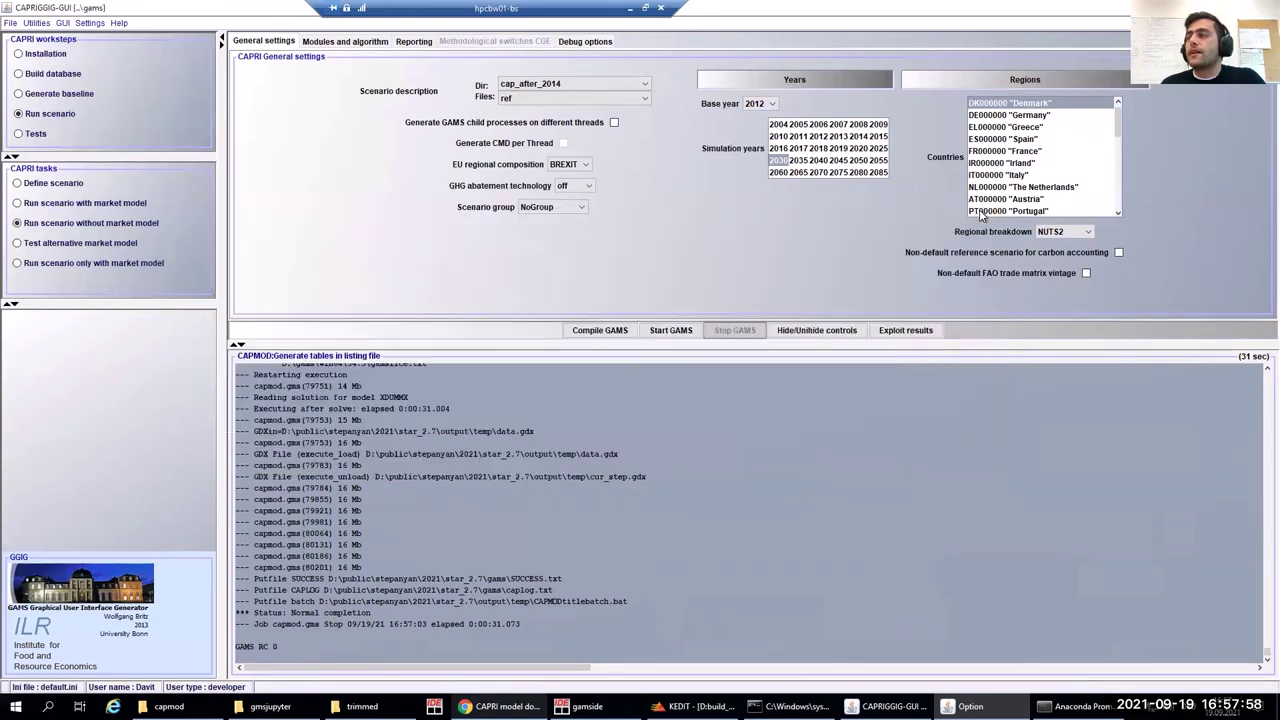
# - Open the run's GAMS listing file in the editor and show only the lines containing p_itemsiniters with the all command
pyautogui.rightClick(714, 420)
pyautogui.click(778, 444)
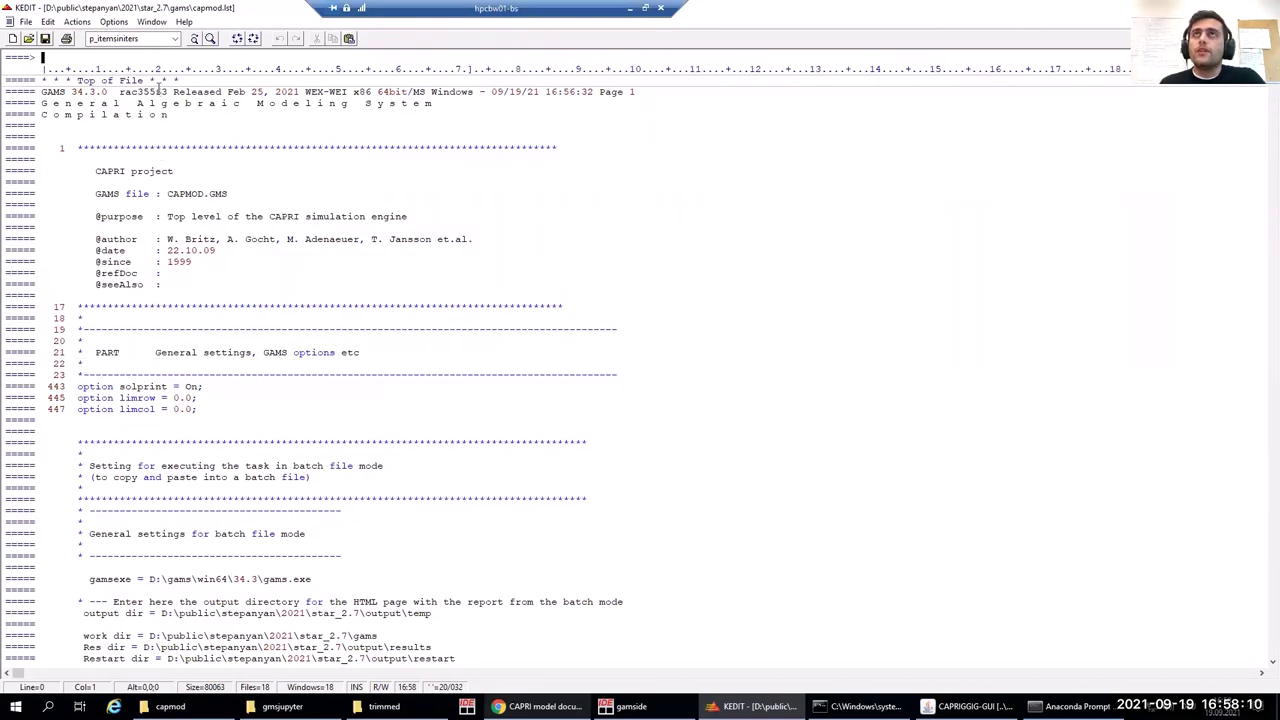
pyautogui.doubleClick(140, 39)
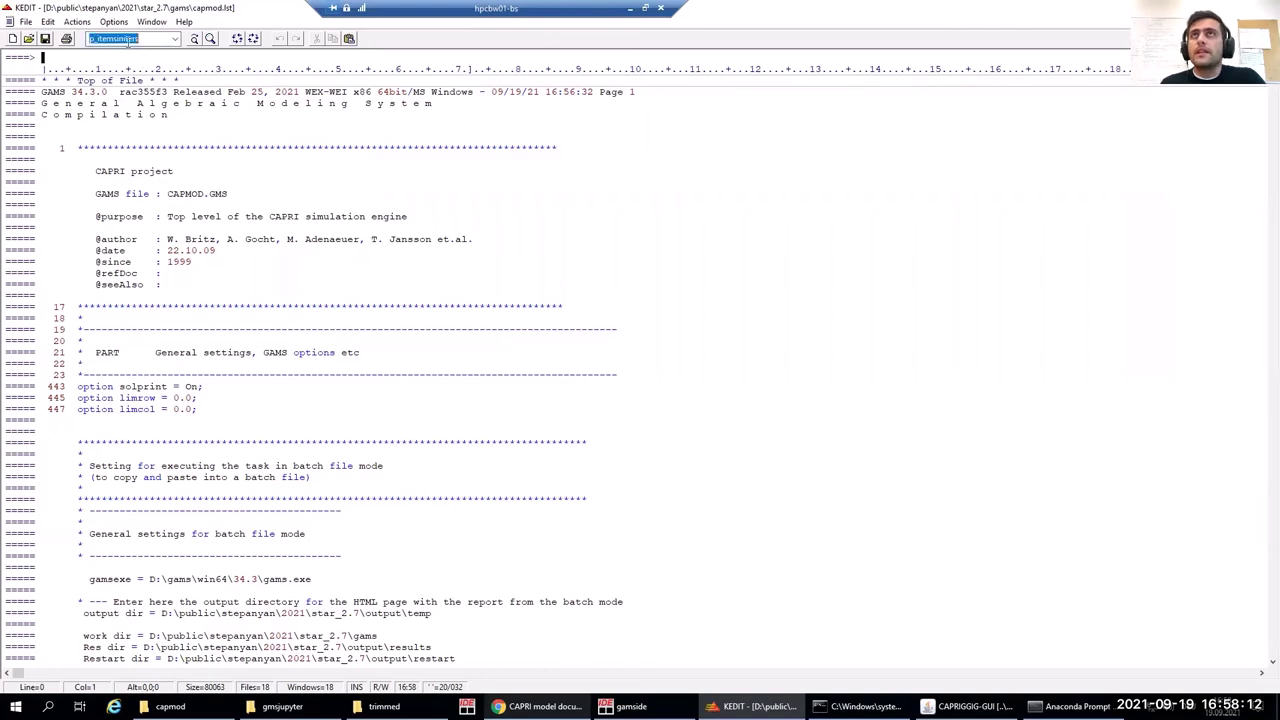
pyautogui.click(120, 57)
pyautogui.click(46, 57)
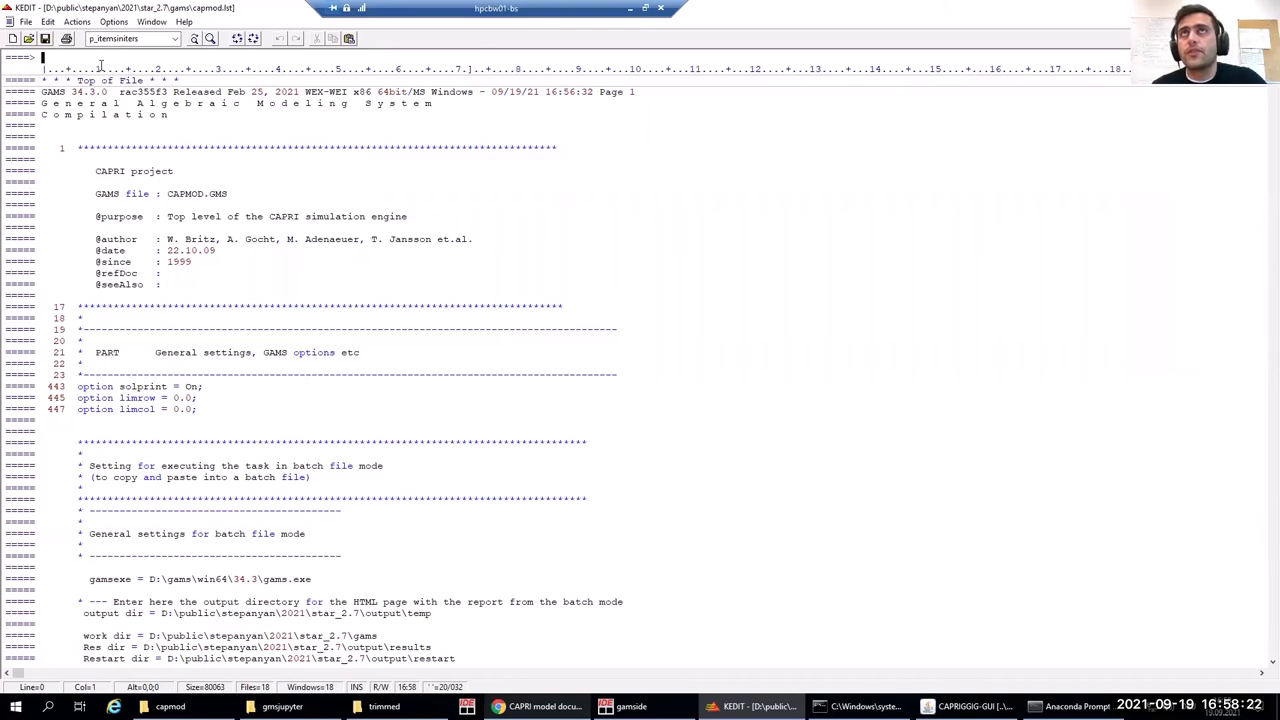
pyautogui.write('all')
pyautogui.write('/p_')
pyautogui.write('itemsini')
pyautogui.write('ters')
pyautogui.press('Return')
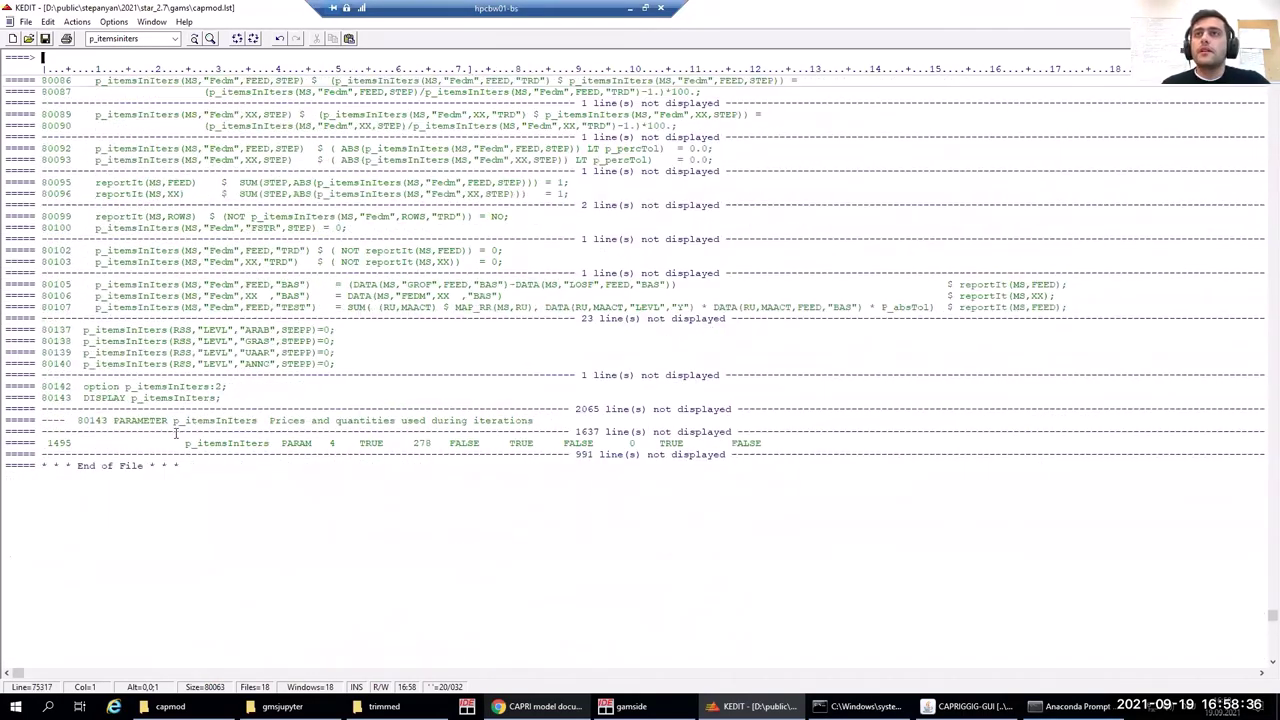
# - Expand the hidden lines below PARAMETER p_itemsInIters and examine the Denmark table of values across the iterations
pyautogui.click(88, 442)
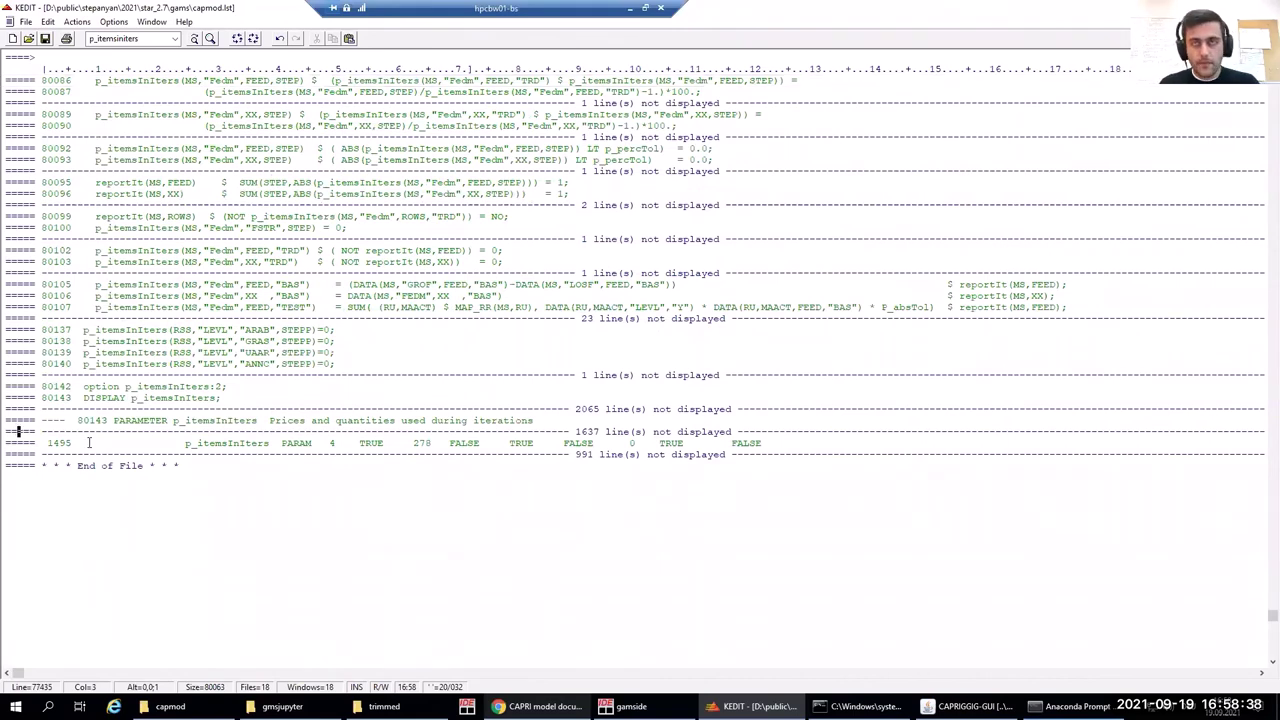
pyautogui.write('s')
pyautogui.press('Return')
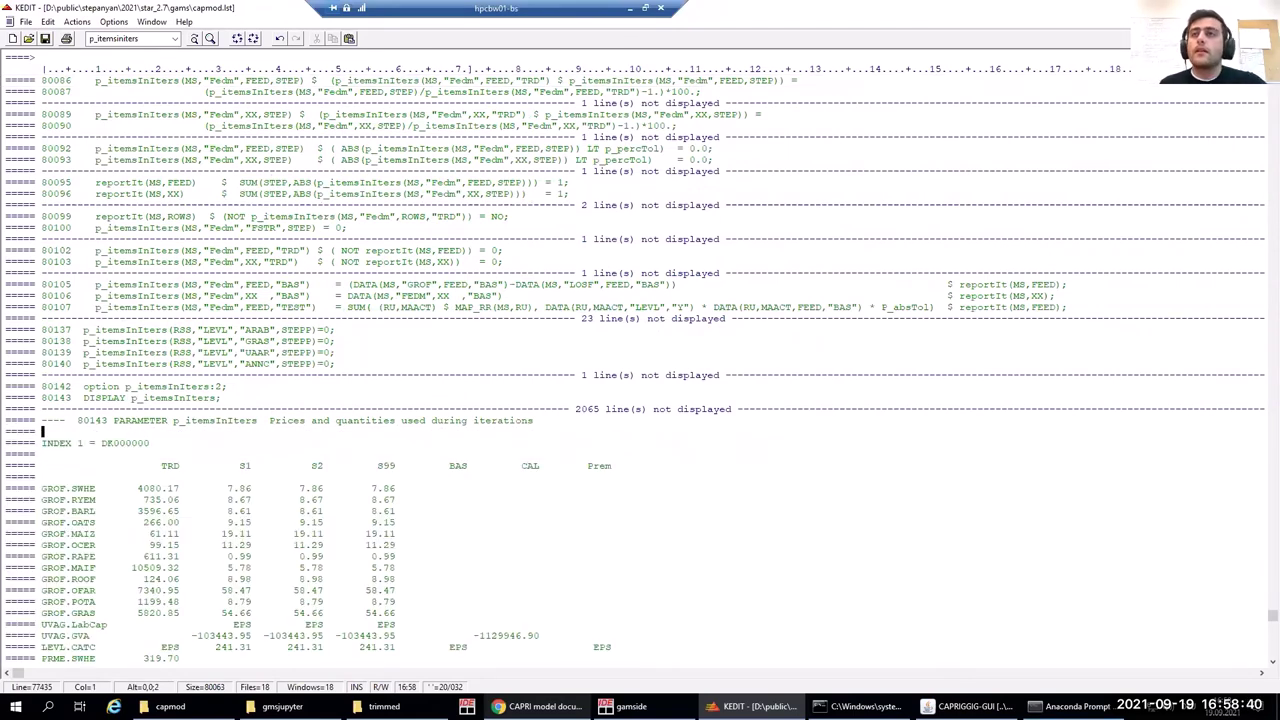
pyautogui.scroll(-6, 653, 369)
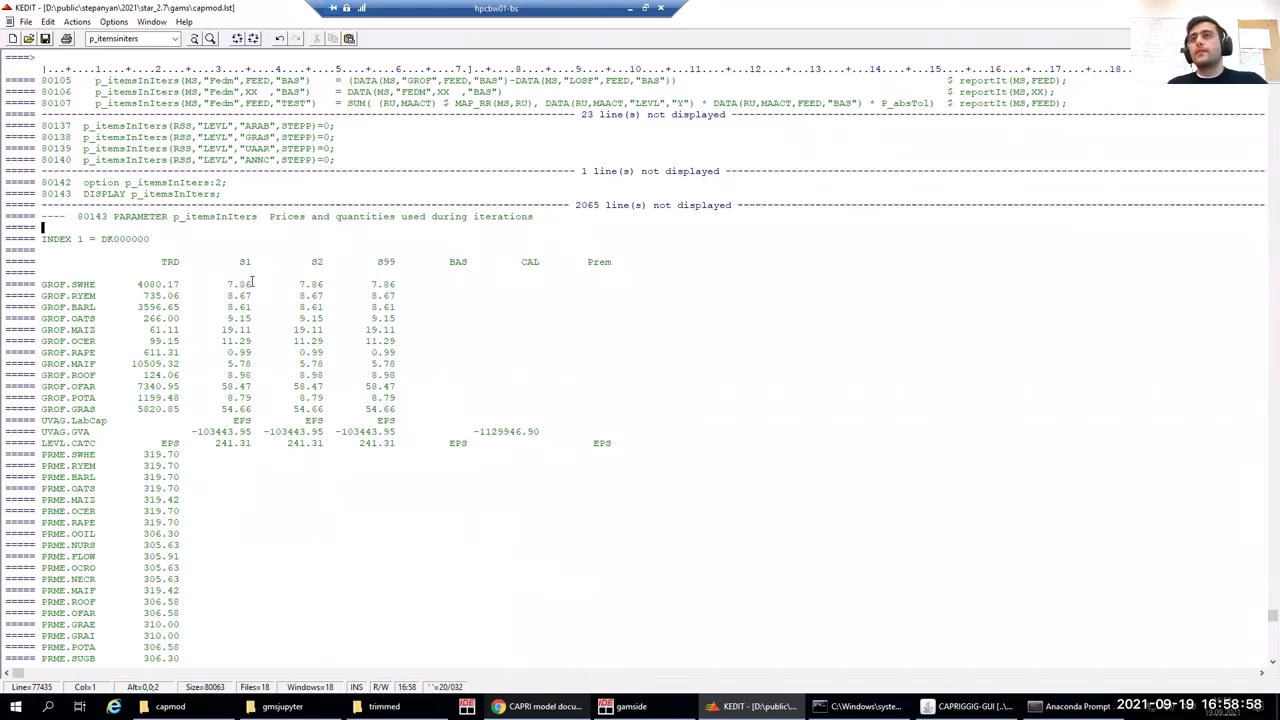
# - Highlight the S1 and S2 column headings in the Denmark table to identify the iterations being compared
pyautogui.moveTo(233, 262); pyautogui.dragTo(249, 262)
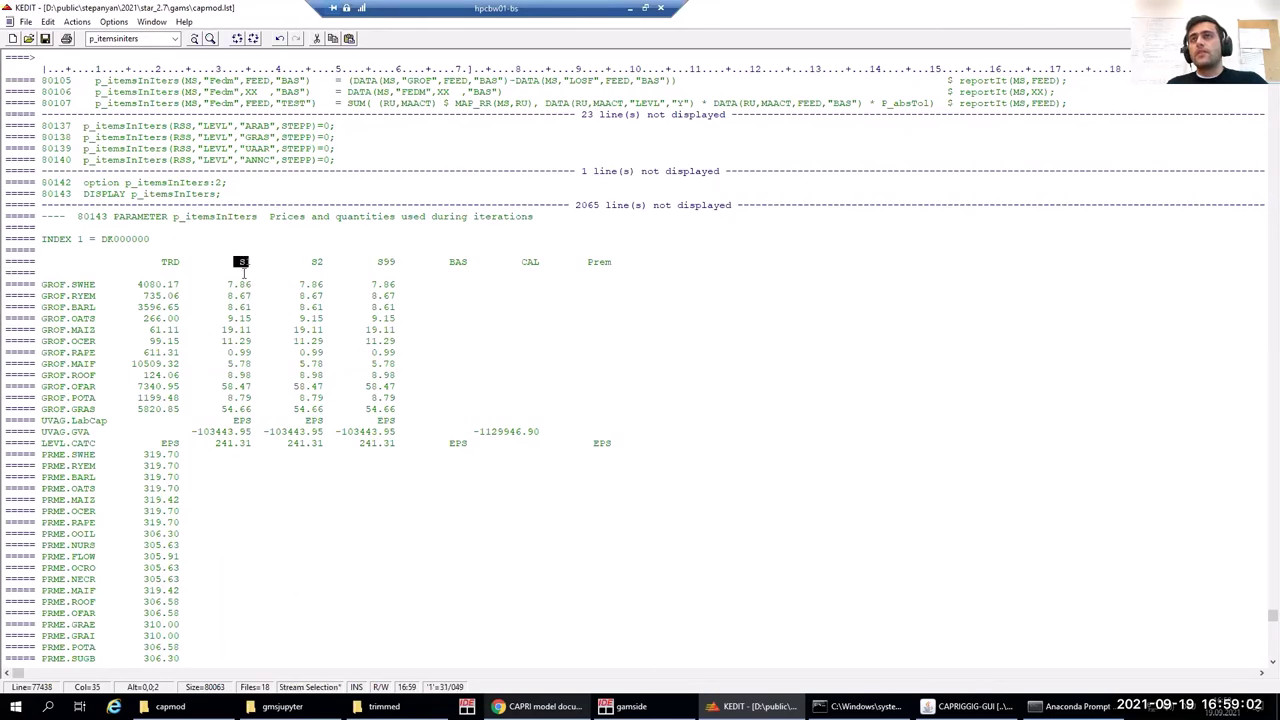
pyautogui.click(240, 266)
pyautogui.doubleClick(241, 263)
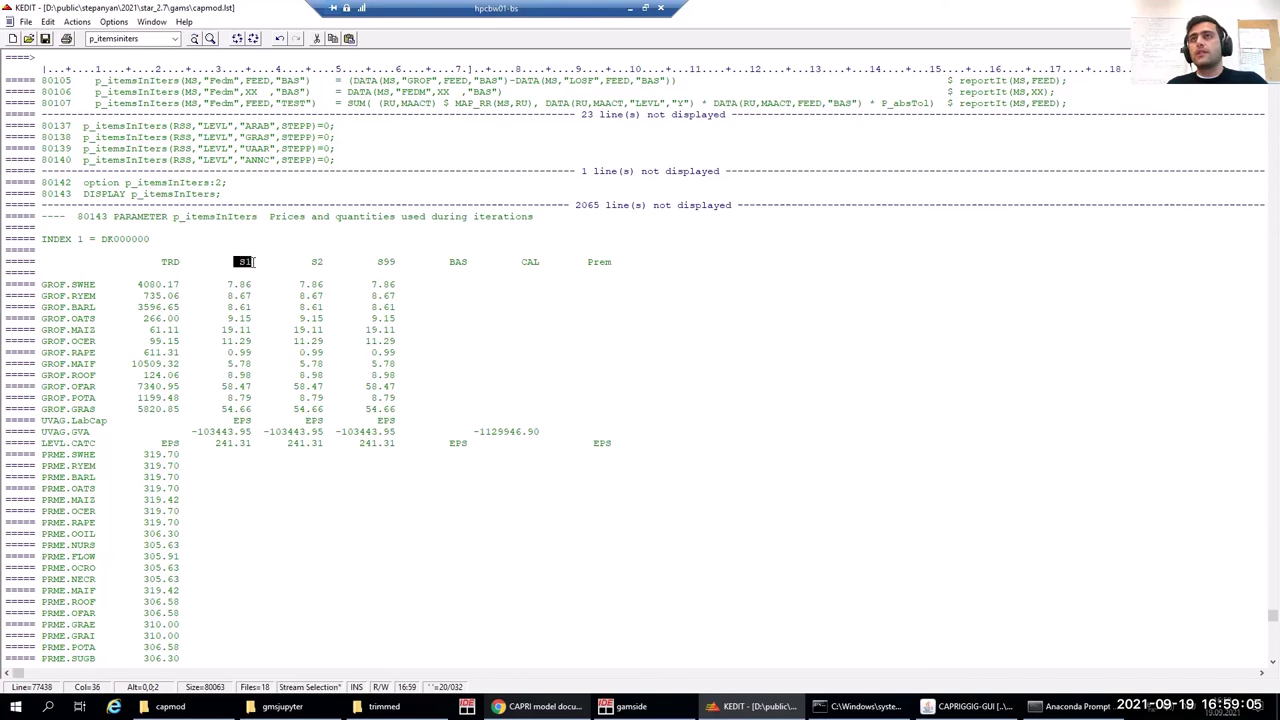
pyautogui.doubleClick(314, 261)
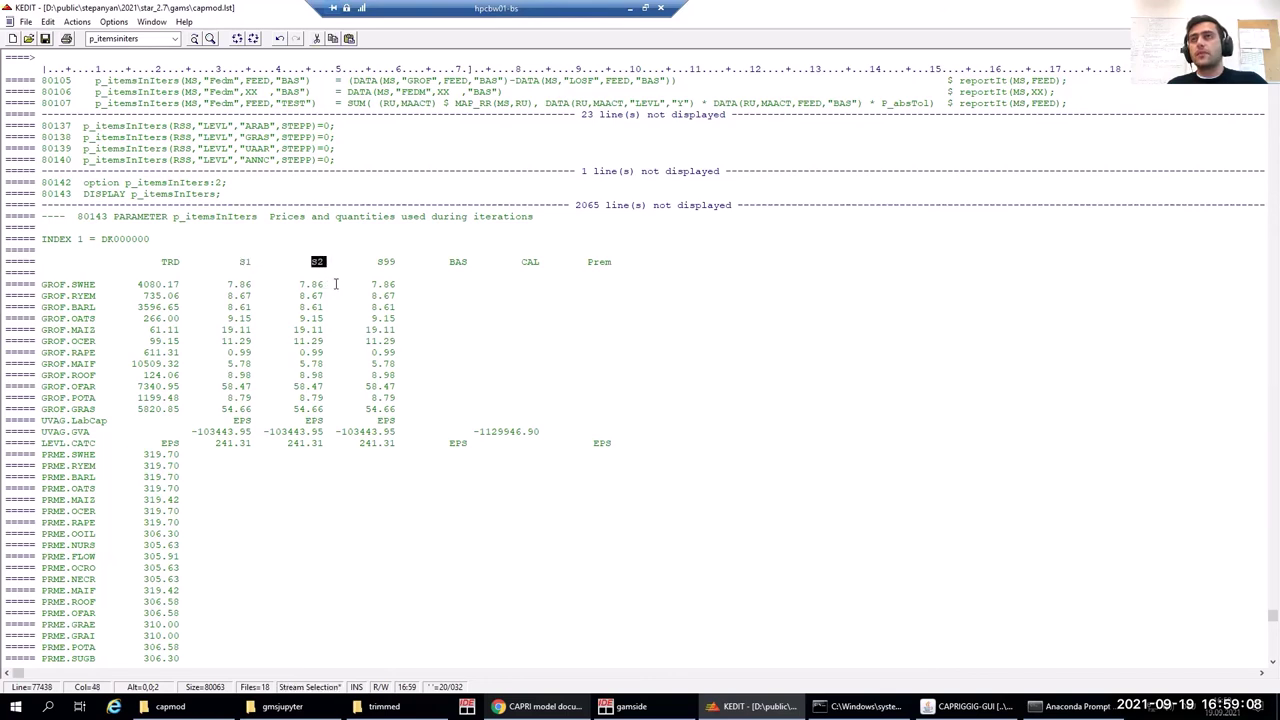
pyautogui.click(264, 341)
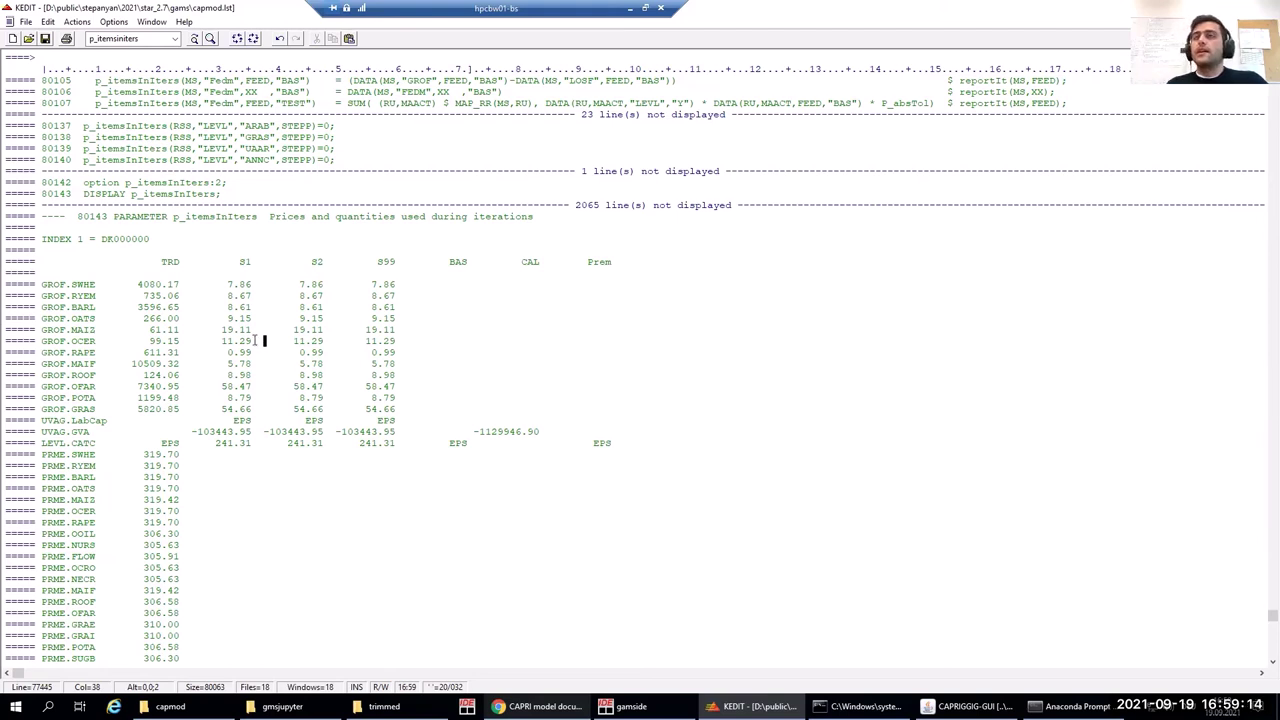
# - Compare the GROF.SWHE values between iterations S1 and S2 by highlighting them in the Denmark table
pyautogui.press('Left')
pyautogui.press('Left')
pyautogui.press('Left')
pyautogui.press('Left')
pyautogui.press('Left')
pyautogui.press('Left')
pyautogui.press('Up')
pyautogui.press('Up')
pyautogui.press('Up')
pyautogui.press('Up')
pyautogui.press('Up')
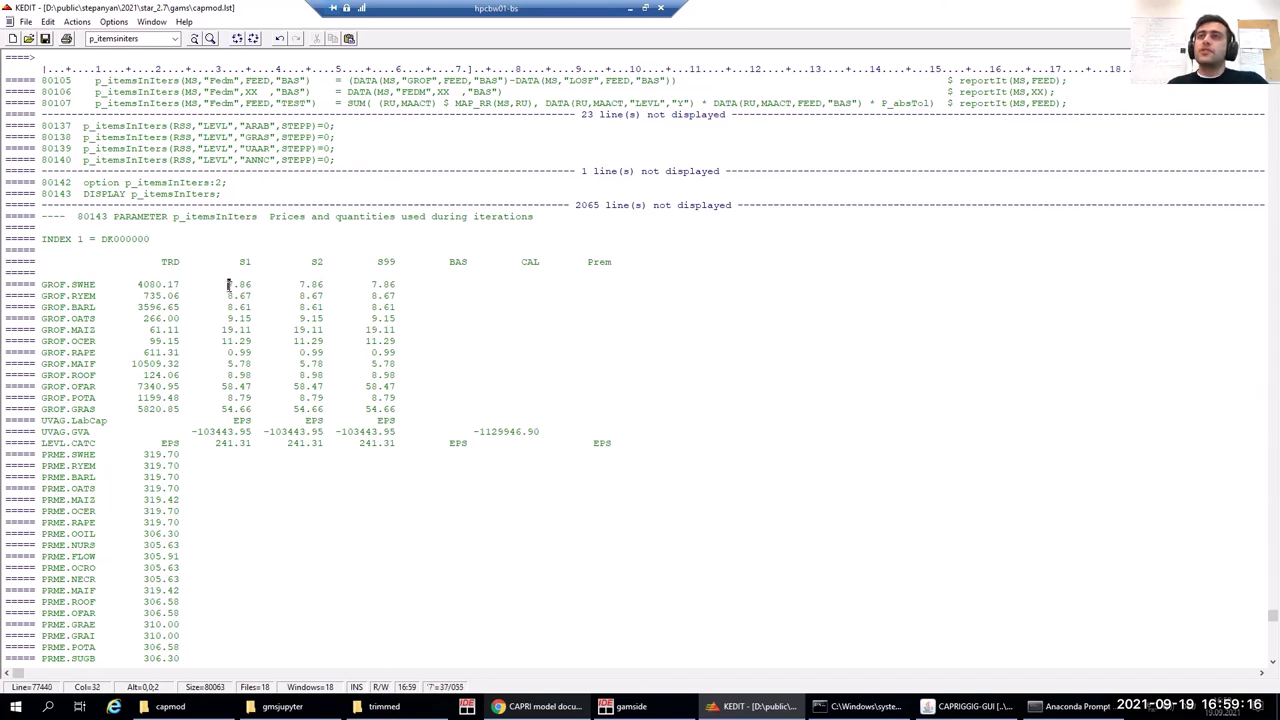
pyautogui.hotkey('shift', 'Right')
pyautogui.hotkey('shift', 'Right')
pyautogui.hotkey('shift', 'Right')
pyautogui.hotkey('shift', 'Right')
pyautogui.press('Right')
pyautogui.press('Right')
pyautogui.press('Right')
pyautogui.press('Right')
pyautogui.press('Right')
pyautogui.press('Right')
pyautogui.press('Right')
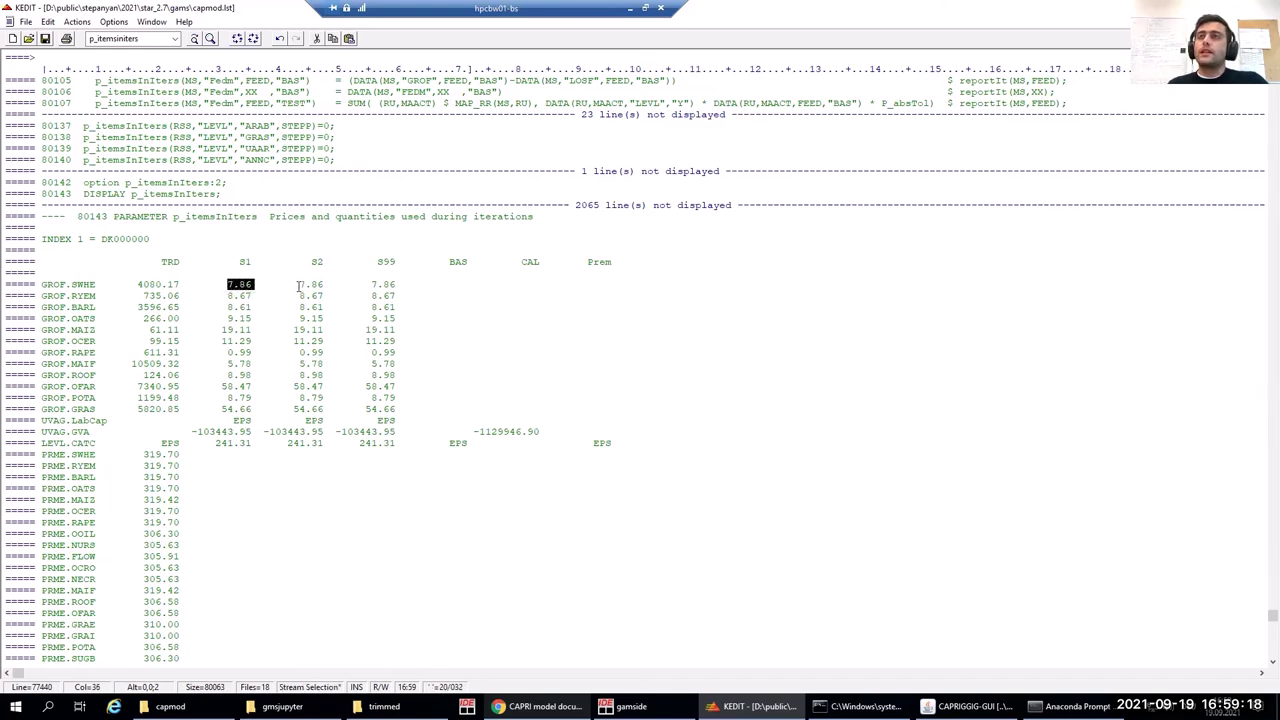
pyautogui.hotkey('shift', 'Right')
pyautogui.hotkey('shift', 'Right')
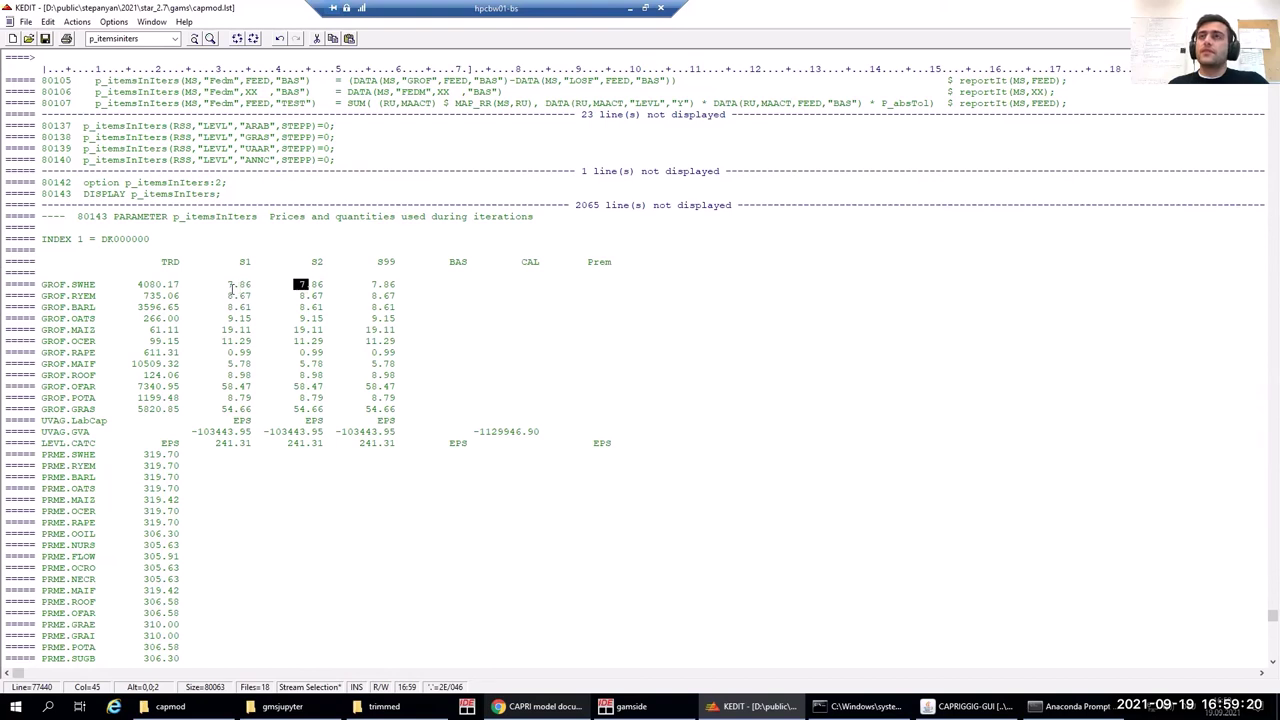
pyautogui.moveTo(228, 284); pyautogui.dragTo(252, 282)
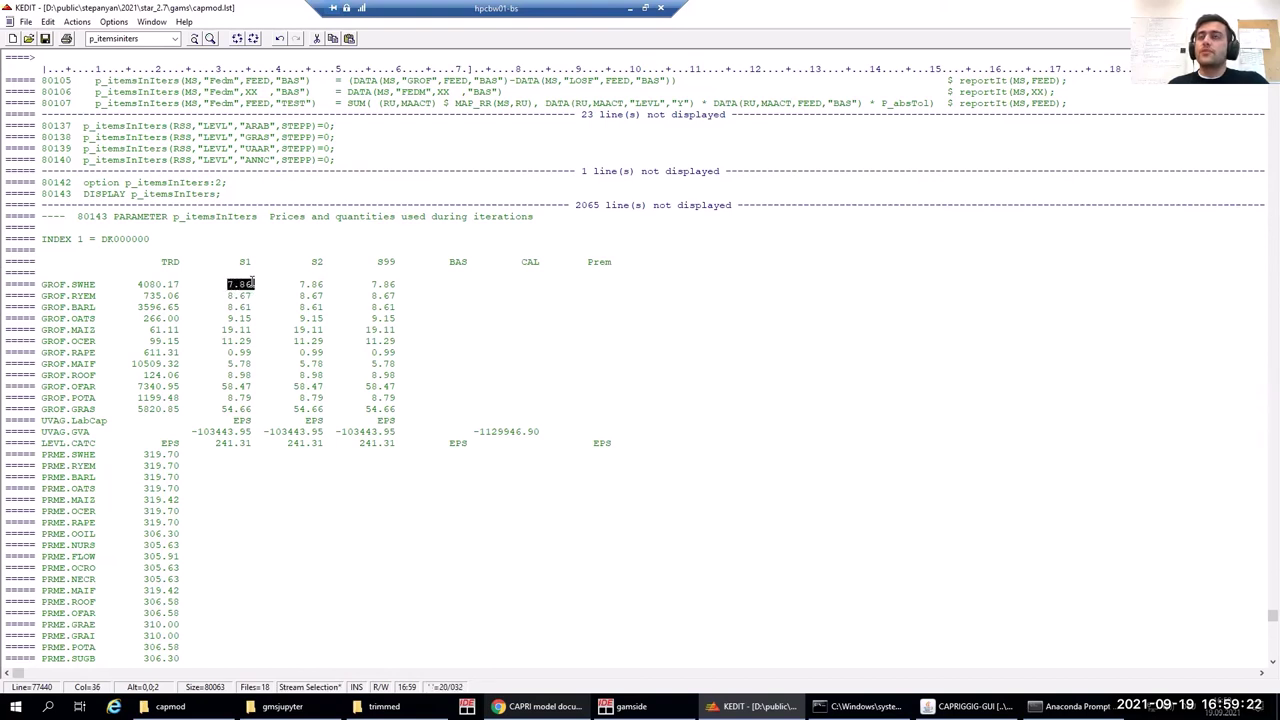
pyautogui.moveTo(298, 284); pyautogui.dragTo(322, 284)
pyautogui.click(319, 284)
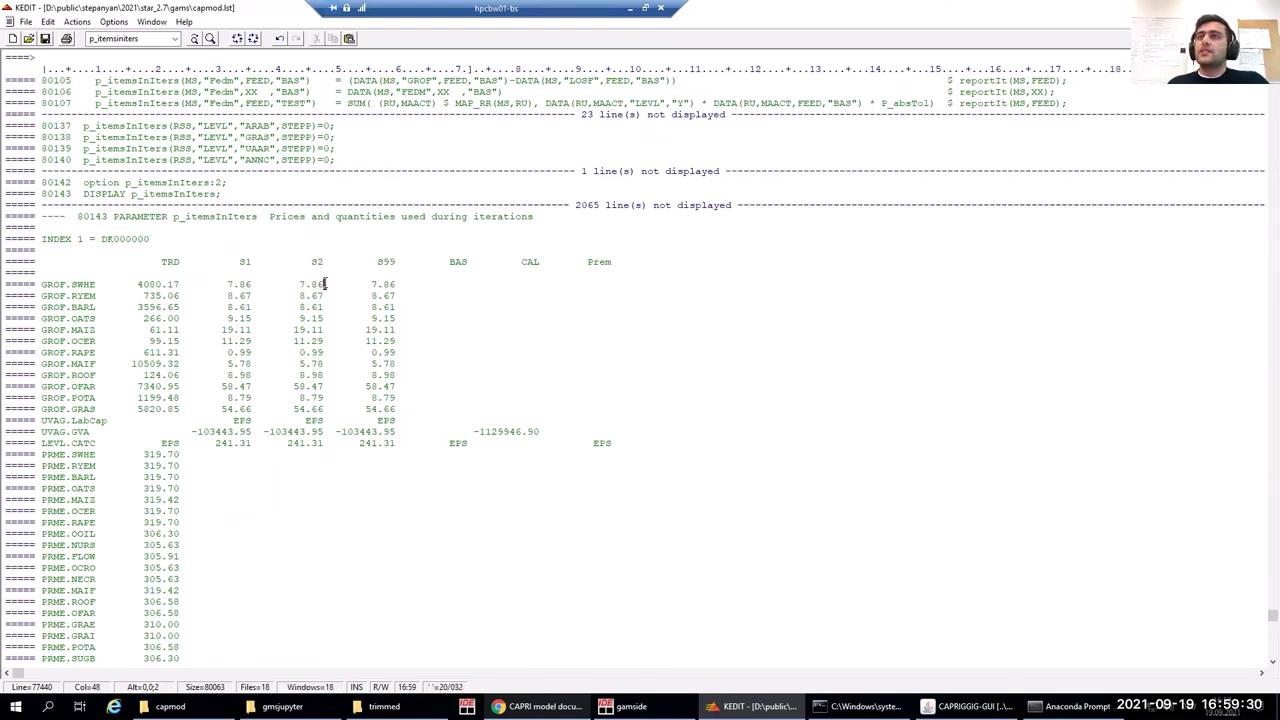
pyautogui.moveTo(323, 284); pyautogui.dragTo(294, 284)
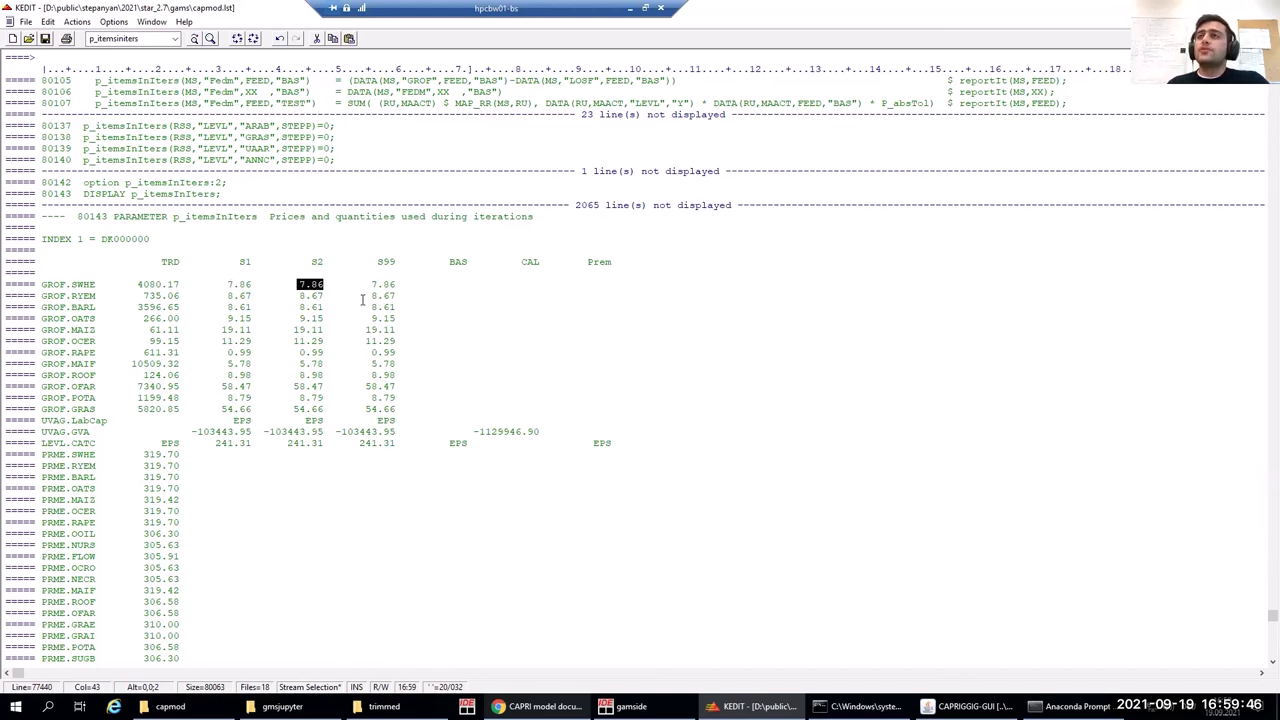
# - Check the GROF.SWHE and GROF.RYEM values in the S99 column against the earlier iterations
pyautogui.moveTo(372, 284); pyautogui.dragTo(396, 284)
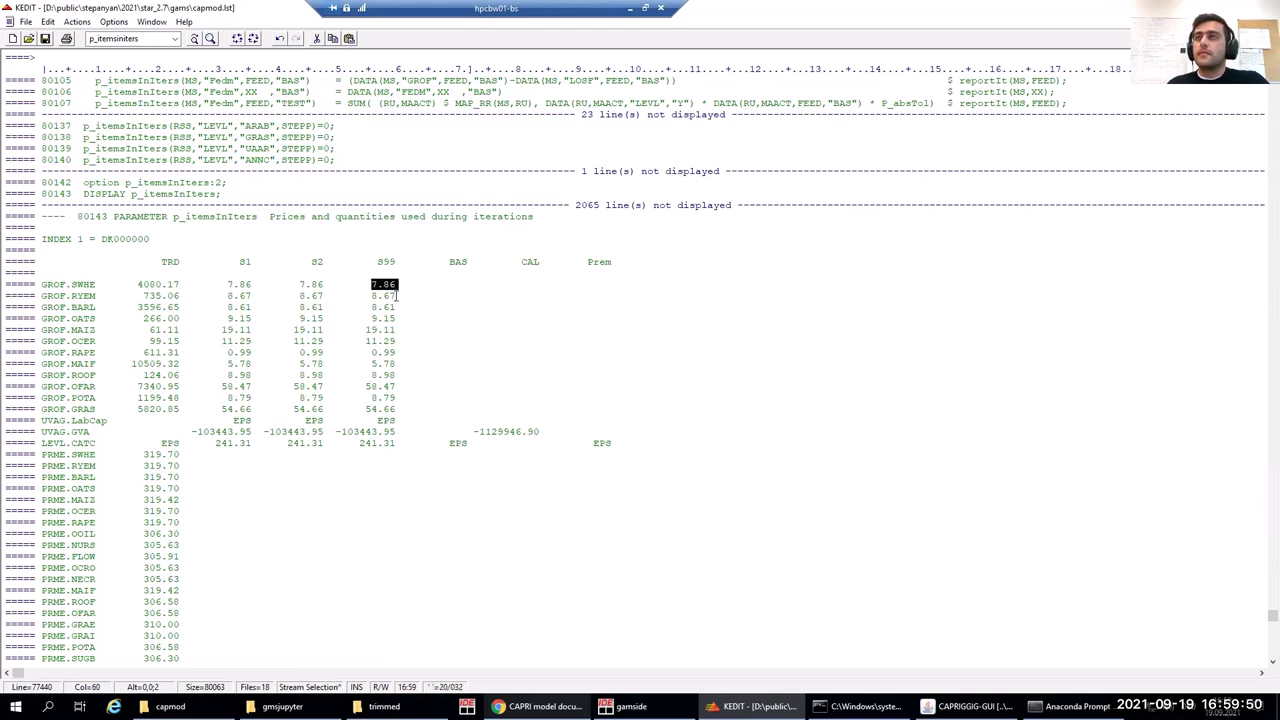
pyautogui.click(397, 296)
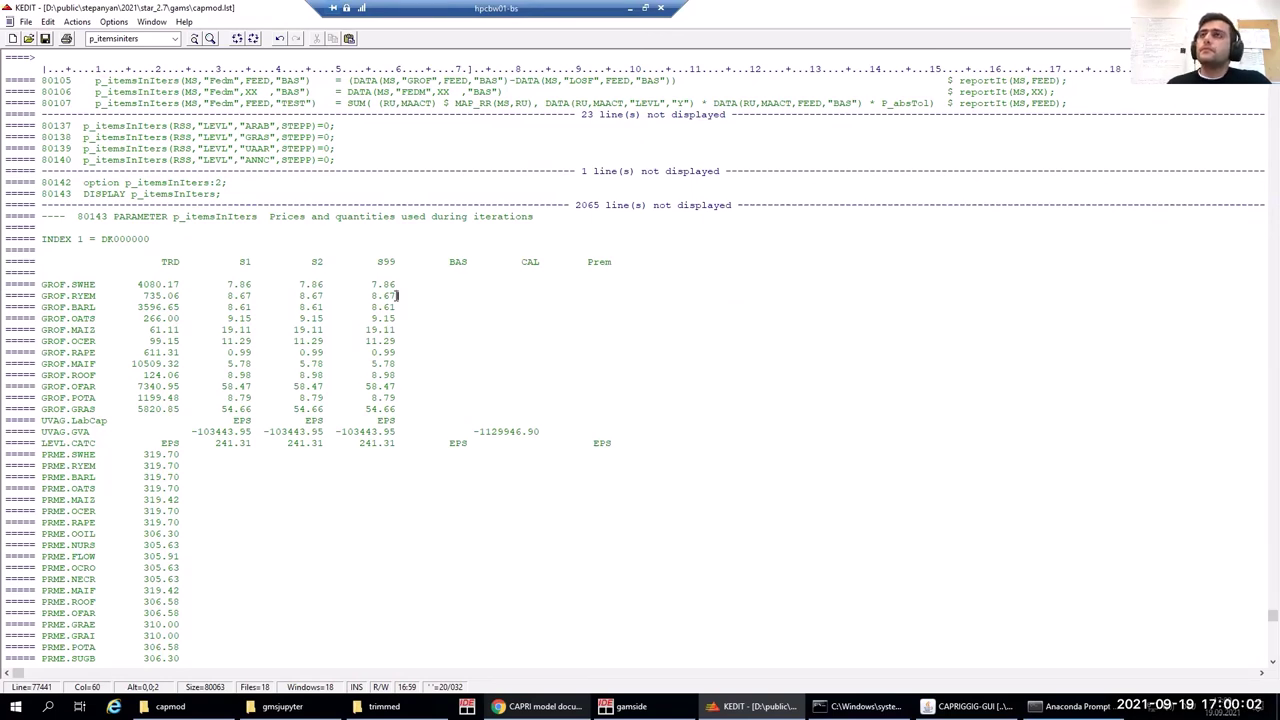
pyautogui.moveTo(397, 296); pyautogui.dragTo(366, 283)
pyautogui.click(397, 296)
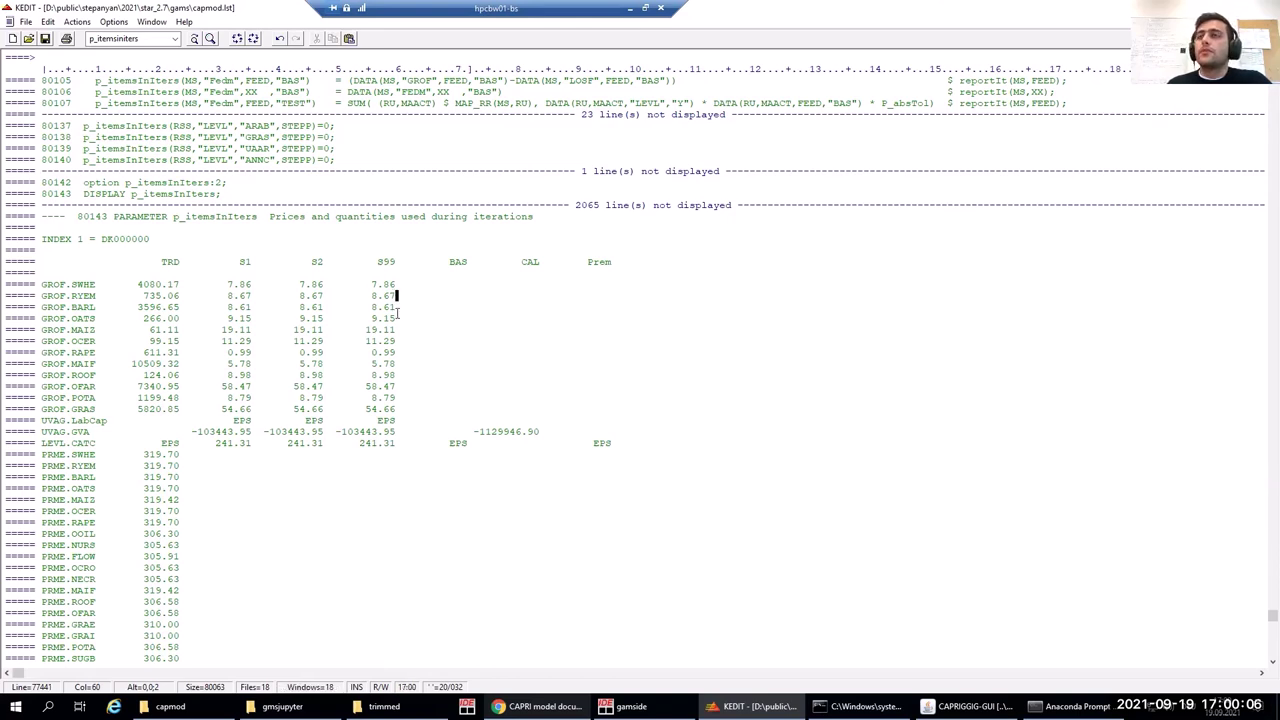